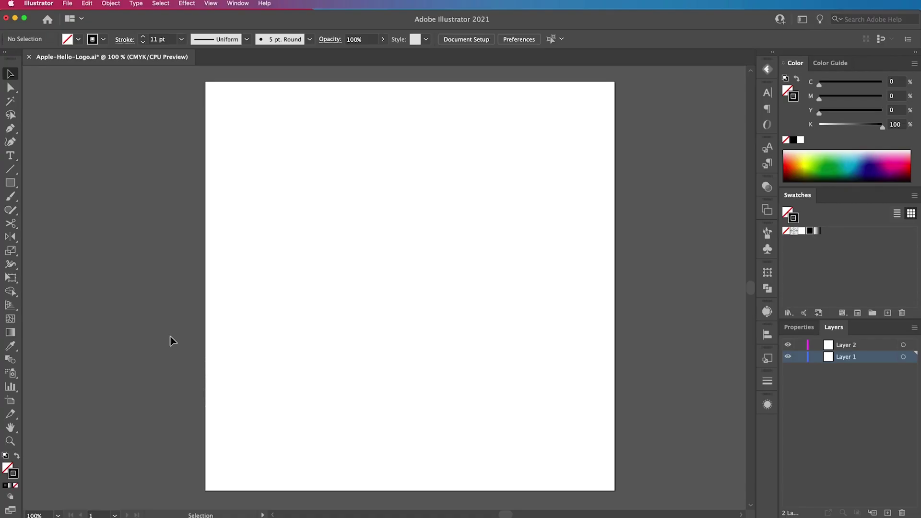
- Save the document, and place Apple-Hello-Logo.png across the lower half of the artboard
key("super+s")
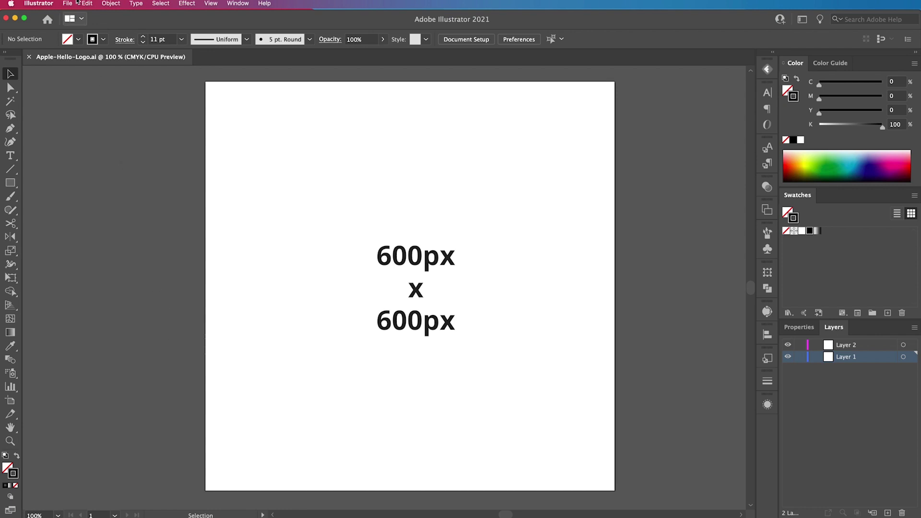
left_click(67, 3)
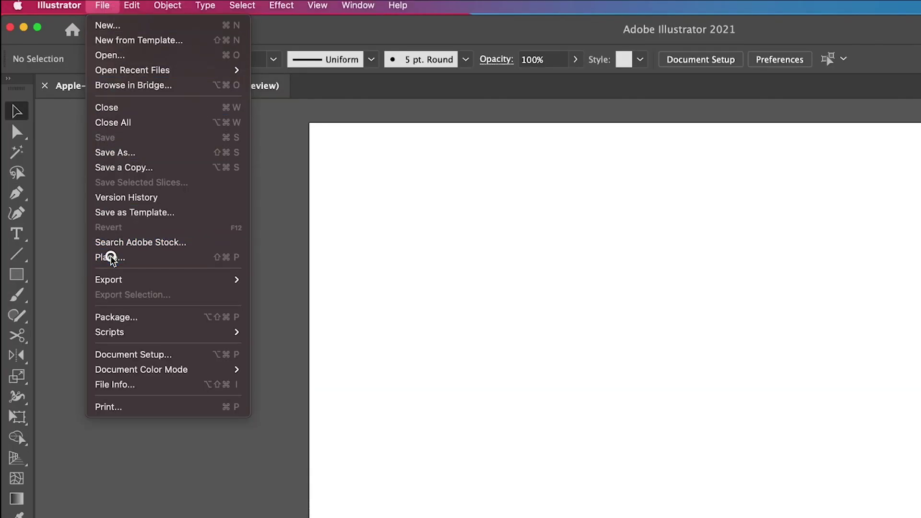
left_click(111, 257)
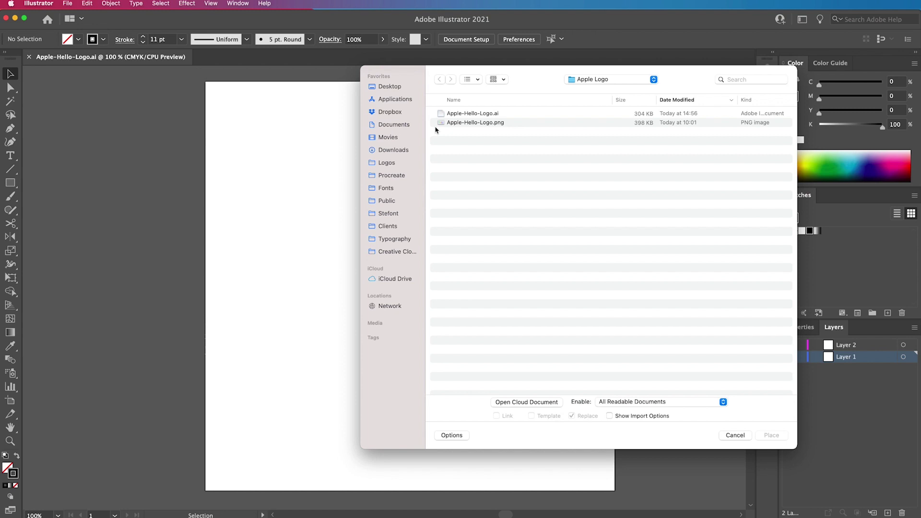
left_click(475, 122)
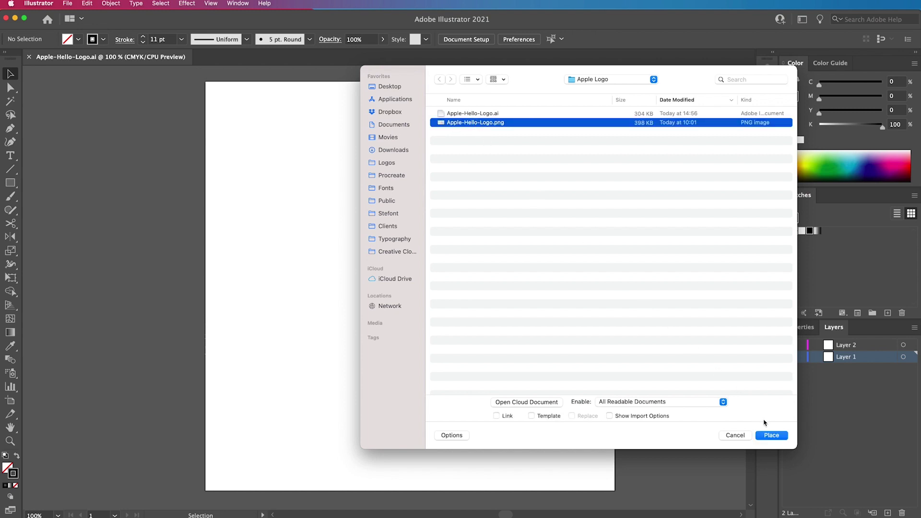
left_click(774, 436)
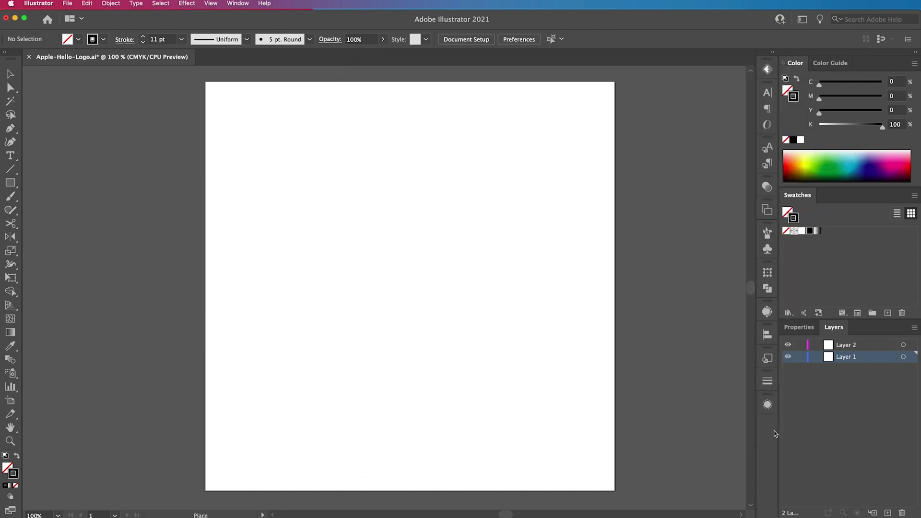
left_click_drag(243, 289, 636, 473)
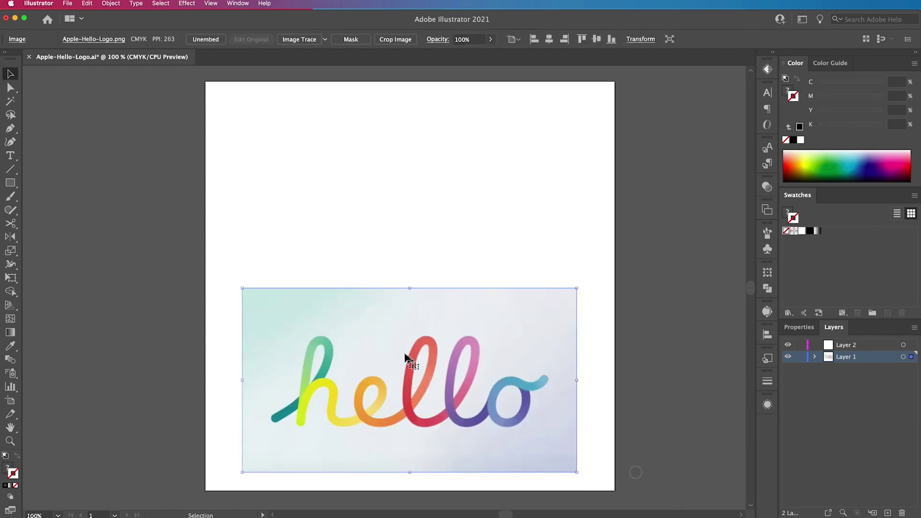
left_click_drag(357, 329, 357, 324)
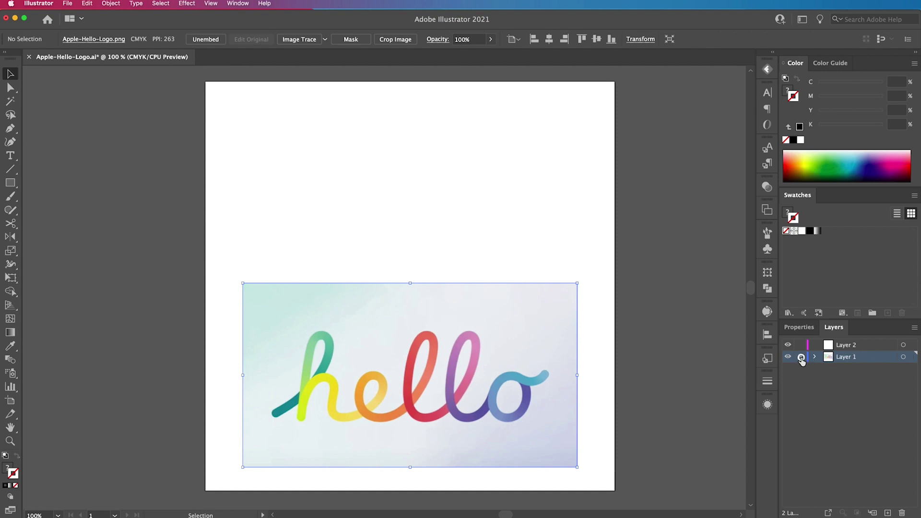
- Lock Layer 1, make Layer 2 active, and set a black stroke for tracing with the Pen tool
left_click(802, 358)
left_click(863, 345)
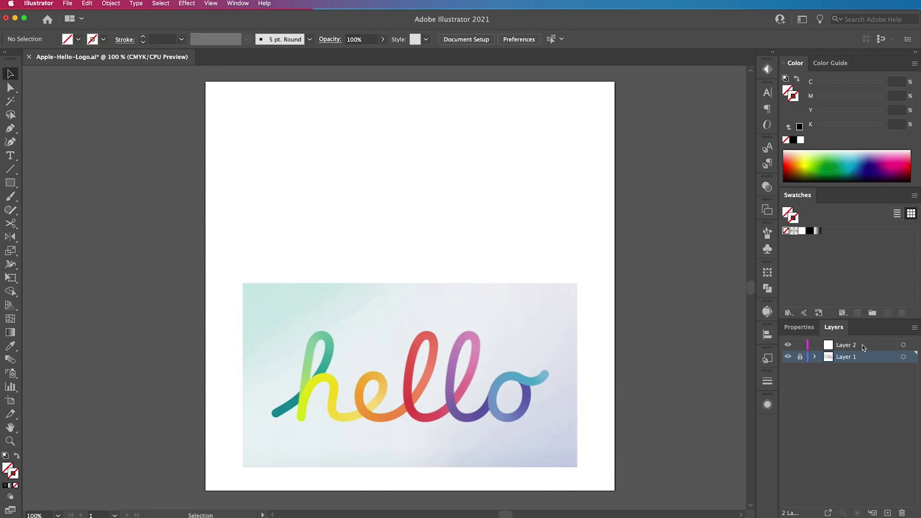
left_click(9, 130)
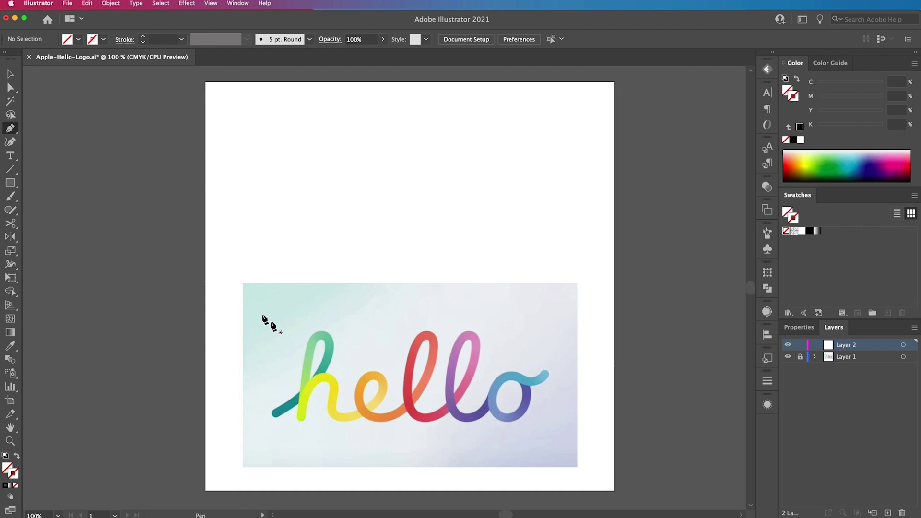
left_click(373, 364)
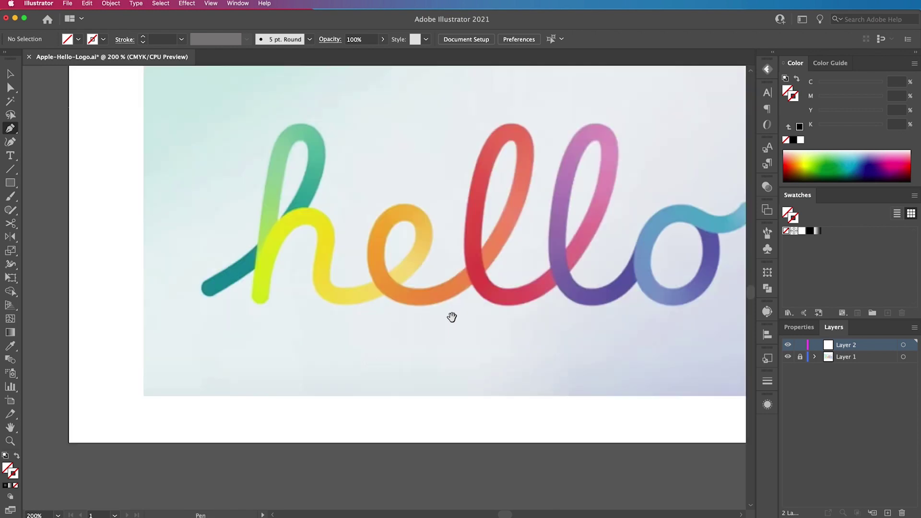
left_click_drag(452, 317, 351, 344)
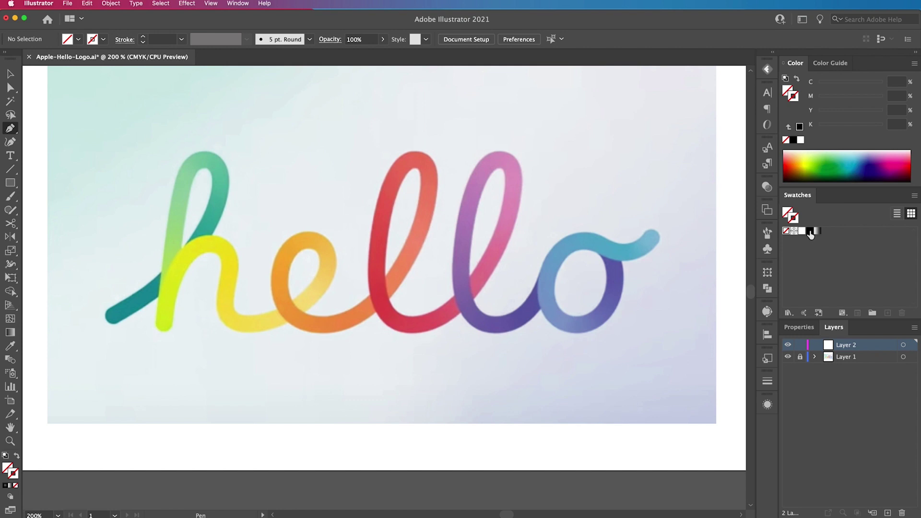
left_click(810, 232)
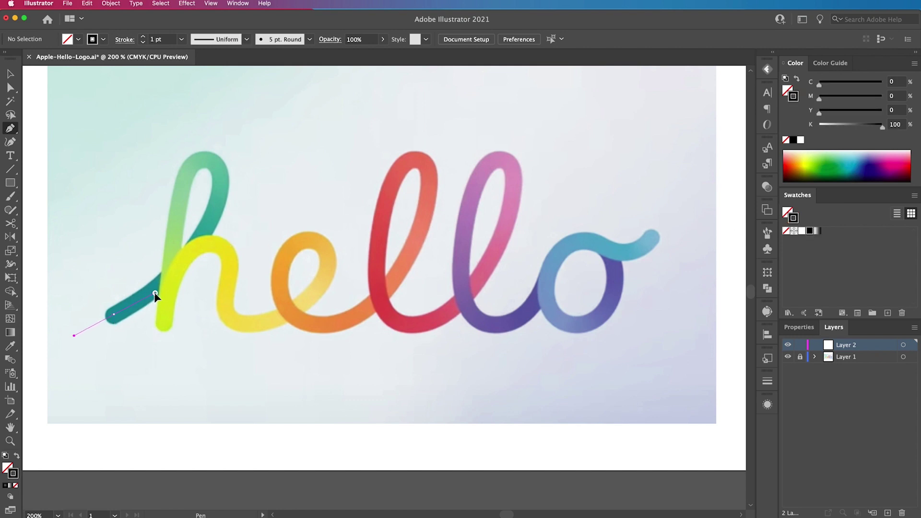
- Trace the letter h with the Pen tool, from its lower-left tail over the loop and arch to the baseline curve
left_click_drag(158, 291, 159, 290)
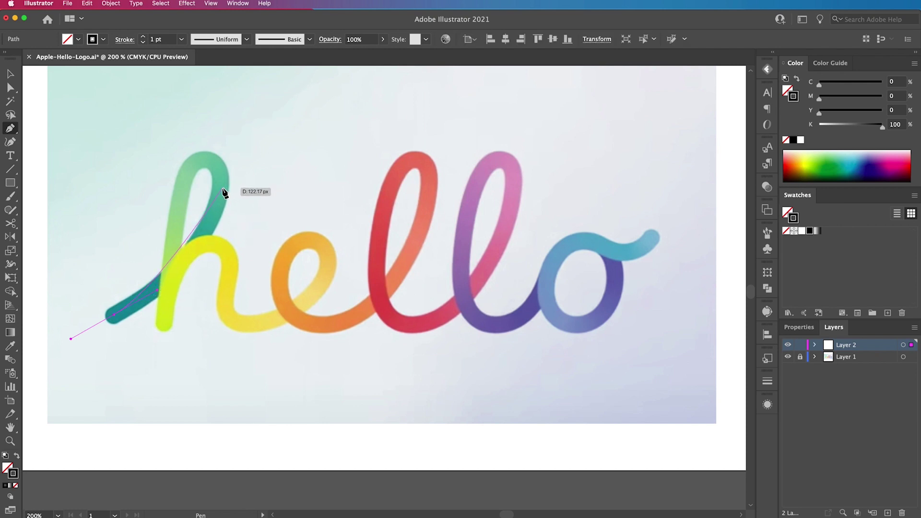
mouse_move(220, 189)
left_mouse_down()
mouse_move(222, 149)
mouse_move(189, 181)
mouse_move(216, 148)
mouse_move(188, 165)
left_mouse_up()
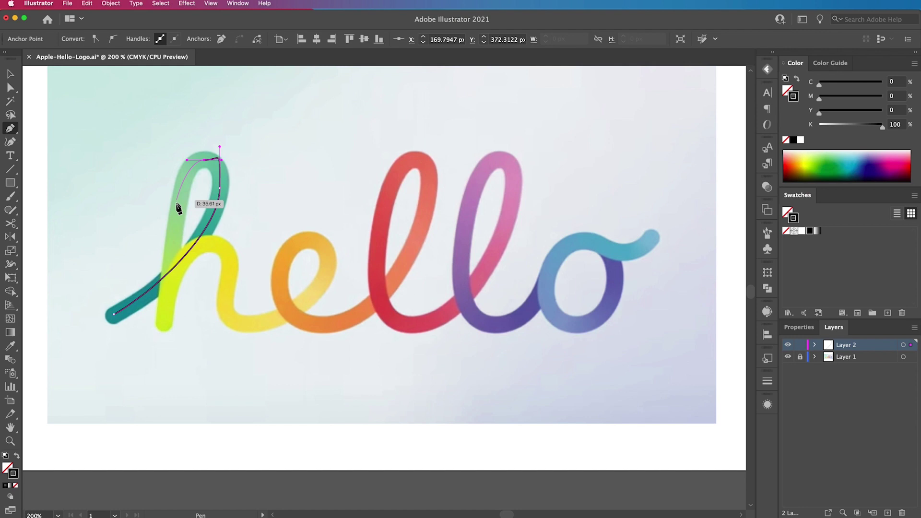
left_click_drag(168, 288, 164, 320)
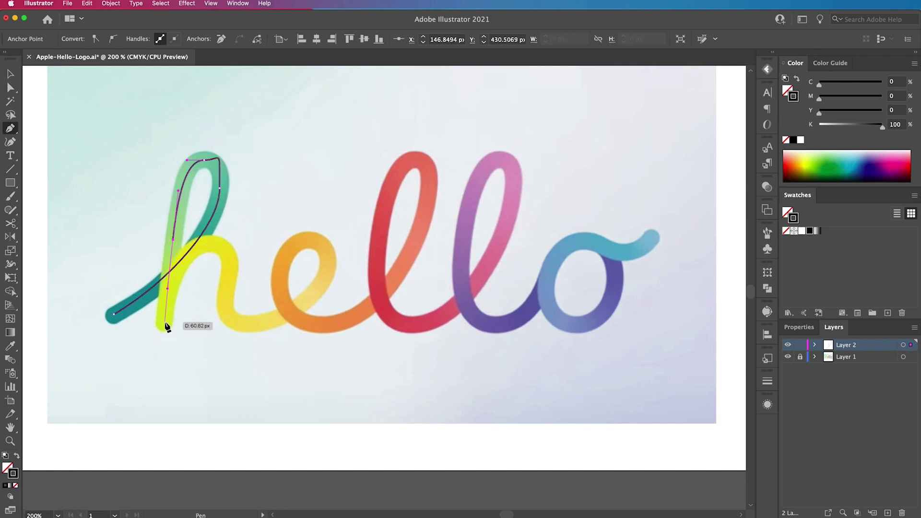
left_click_drag(214, 243, 257, 244)
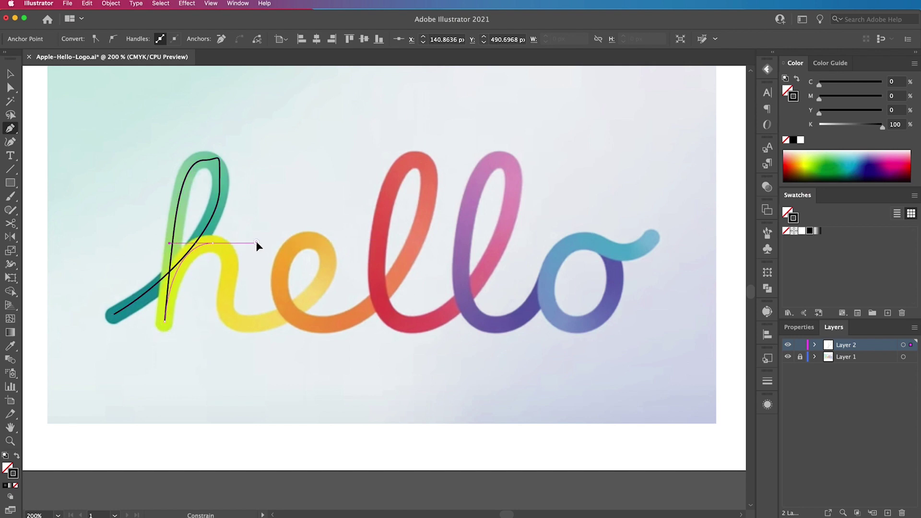
left_click_drag(226, 302, 274, 321)
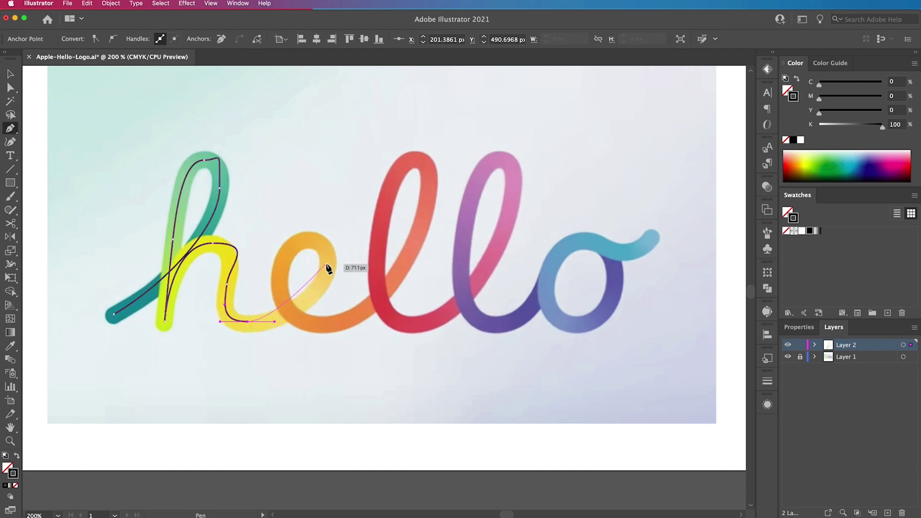
- Continue the Pen path along the centre of the letter e and the first l, ending at the l's bottom curve
left_click_drag(328, 262, 295, 240)
left_click_drag(280, 274, 358, 324)
left_click_drag(428, 190, 398, 160)
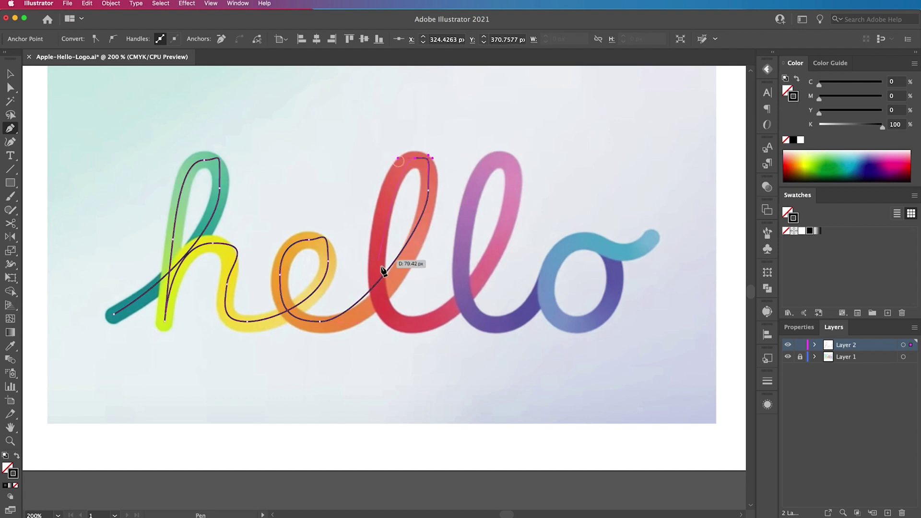
left_click_drag(377, 267, 374, 314)
left_click_drag(408, 325, 430, 325)
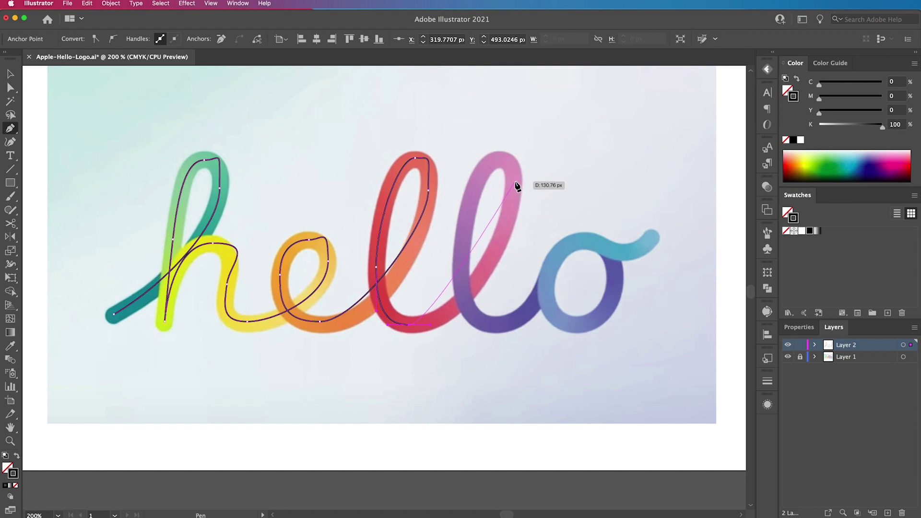
- Continue the Pen path through the second l and around the o, ending at the tip of its exit stroke
left_click_drag(515, 183, 487, 158)
left_click_drag(461, 267, 462, 298)
left_click_drag(493, 325, 520, 325)
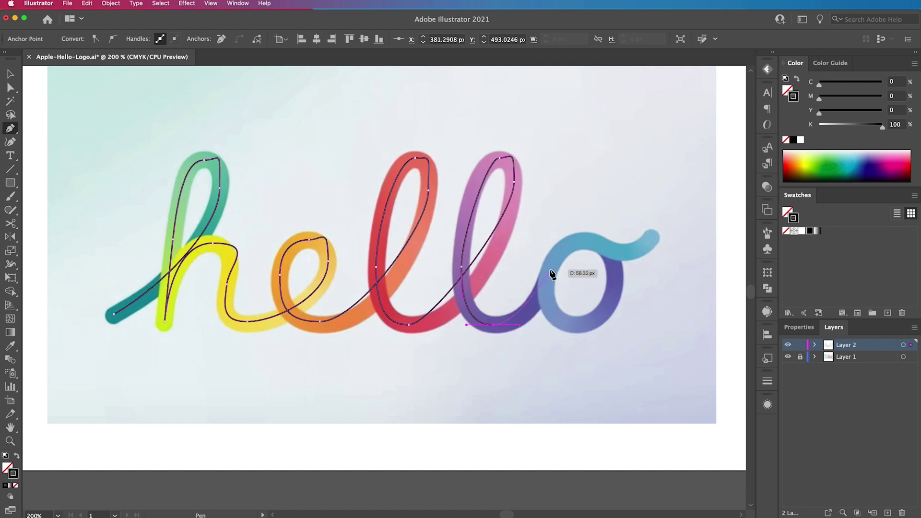
left_click_drag(583, 240, 612, 241)
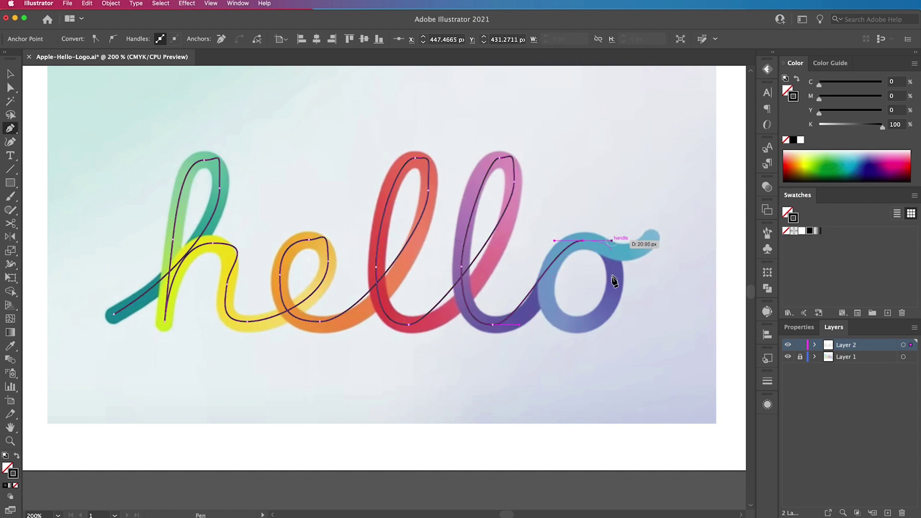
left_click_drag(583, 325, 543, 324)
left_click_drag(579, 224, 681, 213)
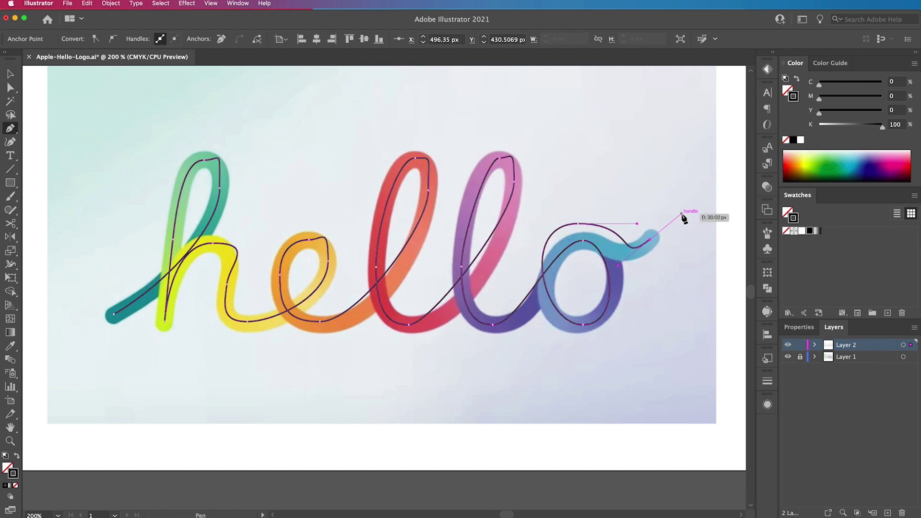
- Adjust the h's anchor points and direction handles so its upper loop and arch follow the centre of the lettering
key("v")
key("a")
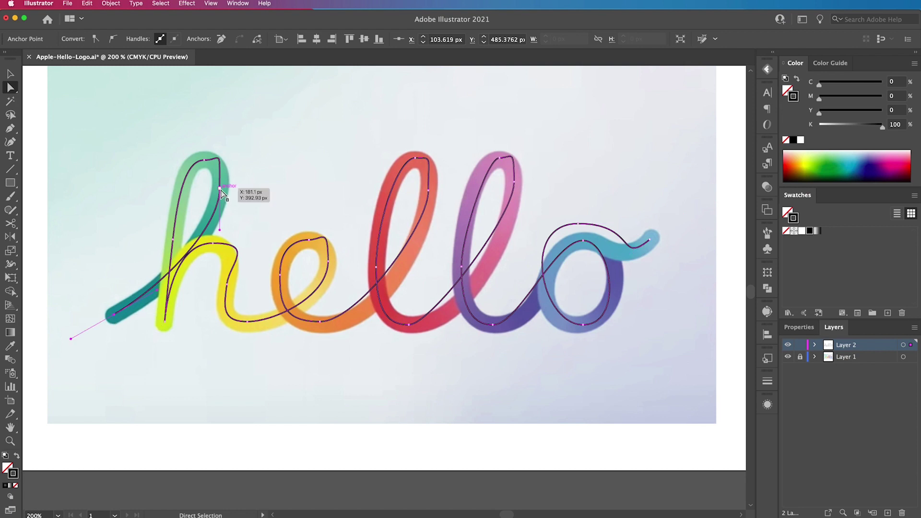
left_click(219, 172)
left_click_drag(219, 172, 214, 160)
left_click(173, 240)
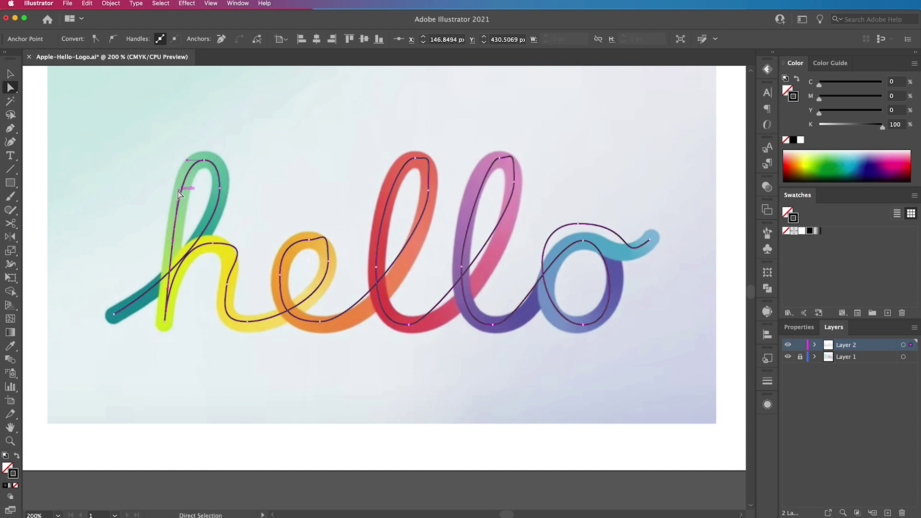
left_click(219, 188)
left_click_drag(220, 189, 220, 184)
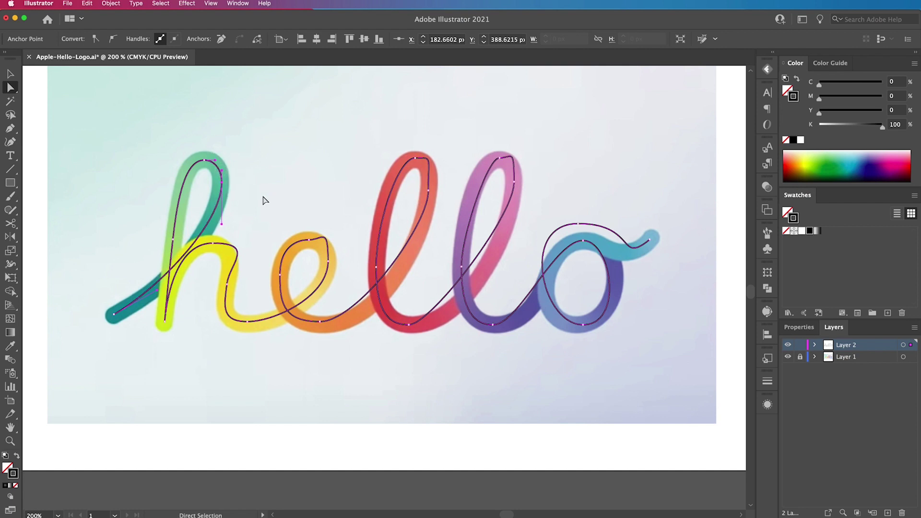
left_click_drag(257, 245, 233, 246)
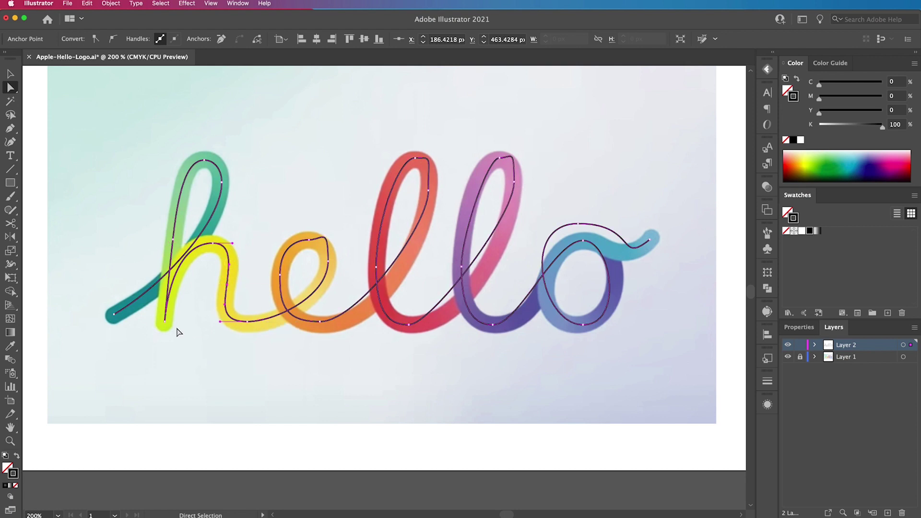
- Align all anchor points along the baseline of the hello path to the bottom
left_click_drag(153, 319, 602, 342)
left_click(370, 41)
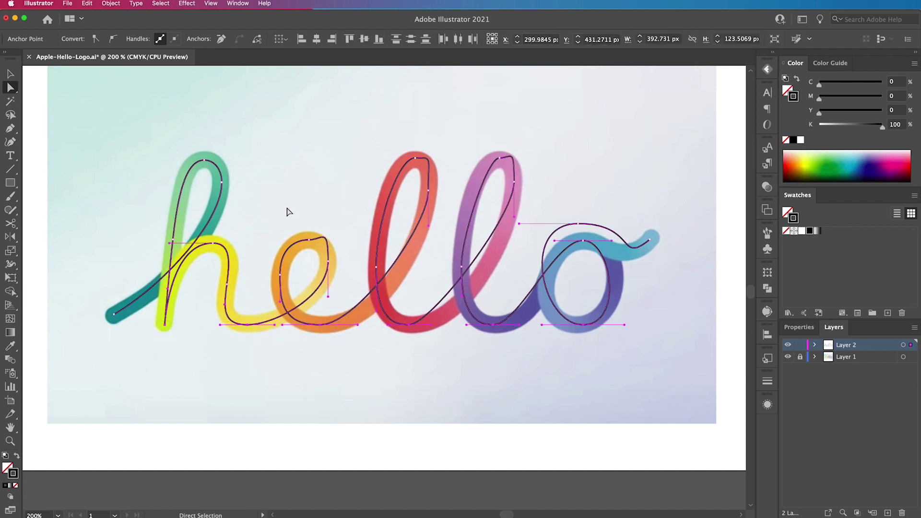
left_click(235, 244)
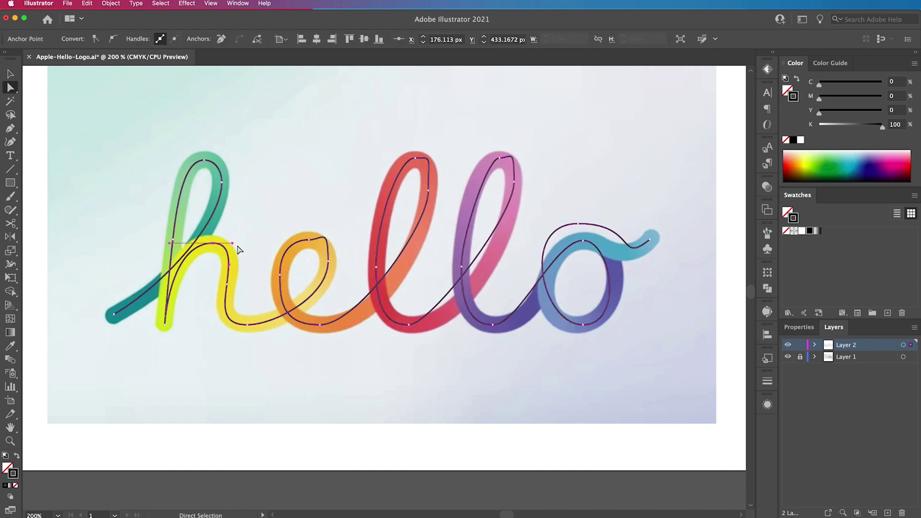
- Adjust the direction handles around the e to round its loop and smooth the strokes entering and leaving it
left_click(247, 325)
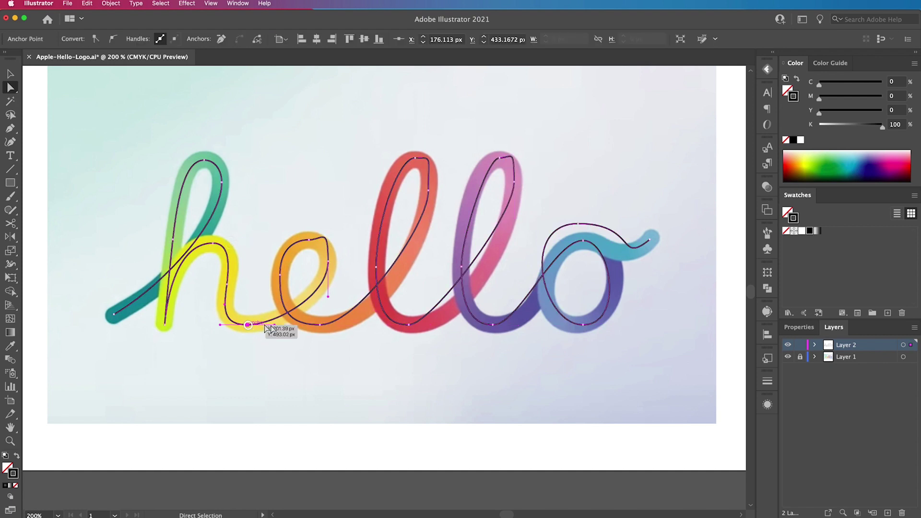
left_click(328, 261)
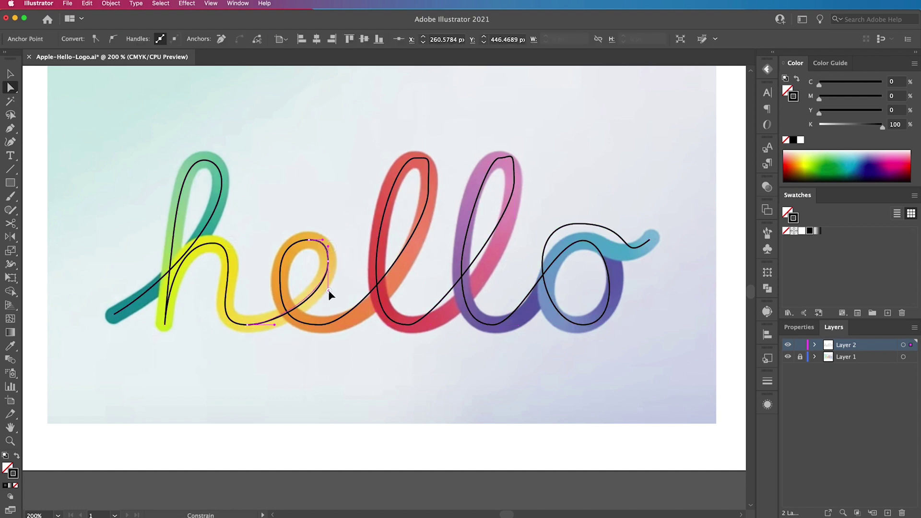
left_click_drag(275, 326, 283, 325)
left_click(280, 275)
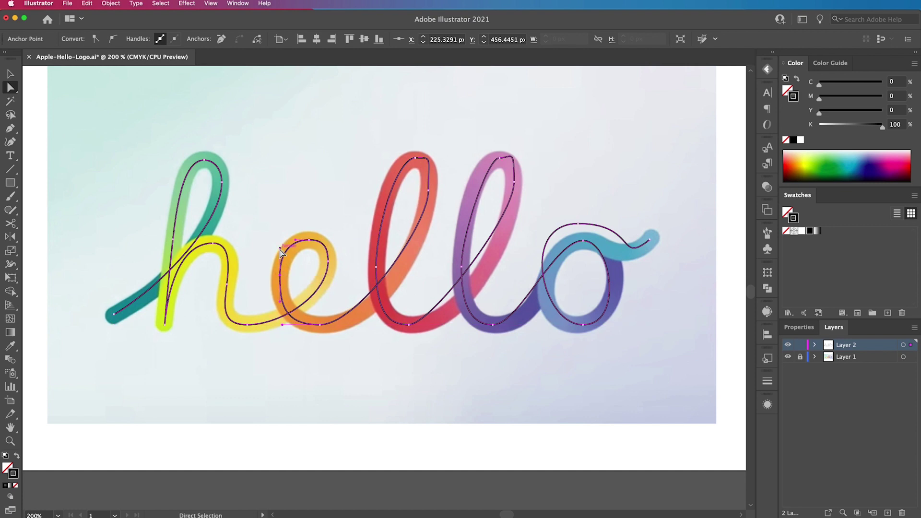
left_click_drag(280, 248, 280, 252)
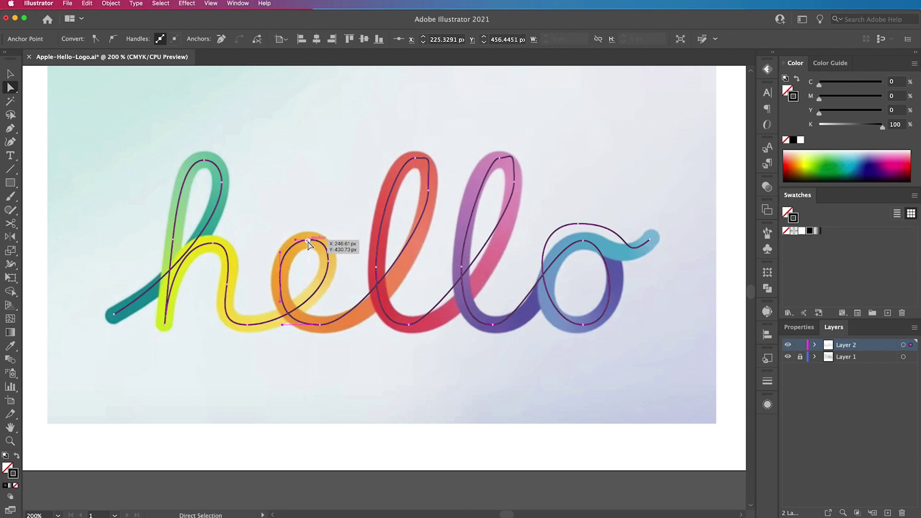
left_click(320, 325)
left_click_drag(357, 325, 384, 325)
- Adjust the direction handles of both l loops to round their tops and smooth the curve joining them
left_click(428, 191)
left_click_drag(431, 178, 395, 158)
left_click(378, 264)
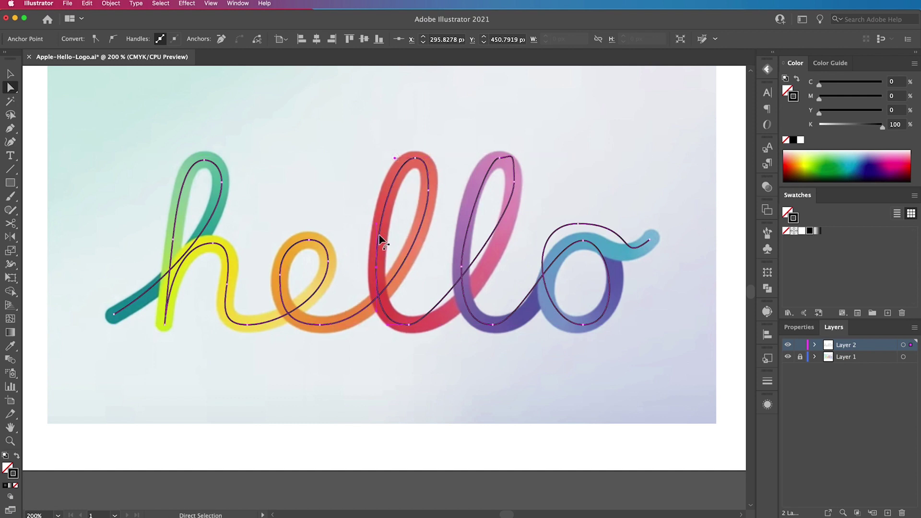
left_click_drag(431, 325, 476, 325)
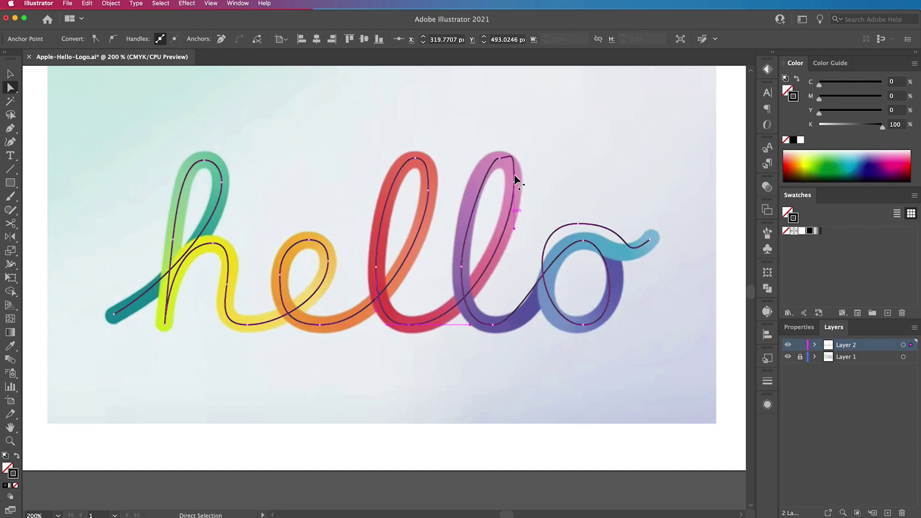
left_click_drag(518, 151, 473, 162)
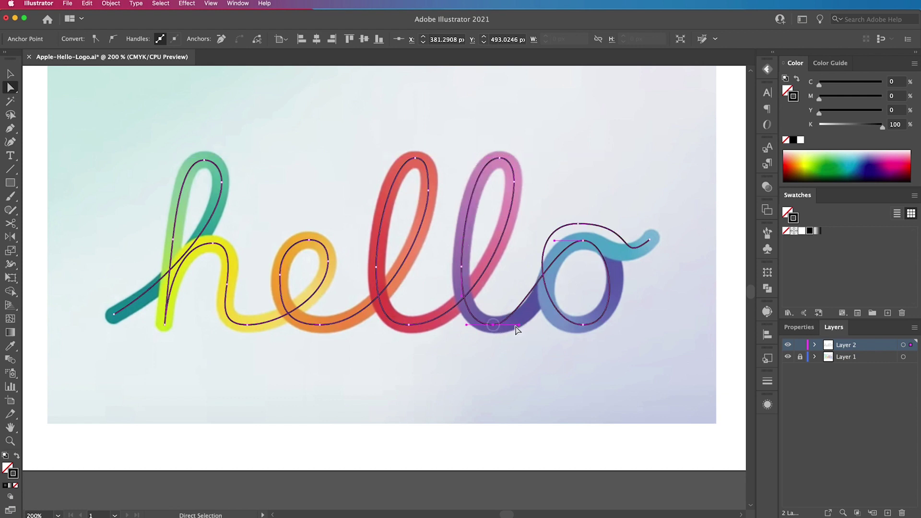
- Adjust the direction handles of the curve from the second l into the o and move the o's bottom anchor to centre its loop on the lettering
left_click_drag(519, 325, 534, 325)
left_click_drag(555, 241, 544, 241)
left_click_drag(534, 325, 552, 325)
left_click(584, 240)
left_click_drag(612, 240, 628, 241)
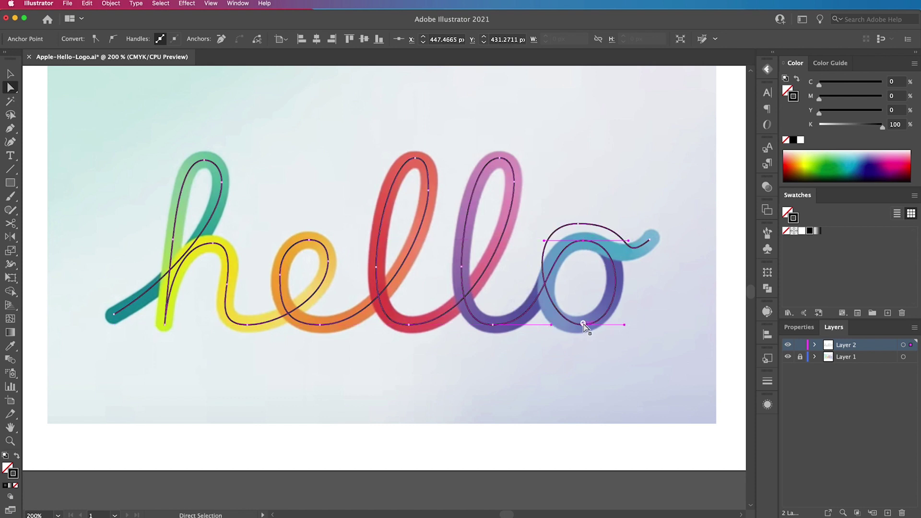
left_click_drag(584, 325, 626, 330)
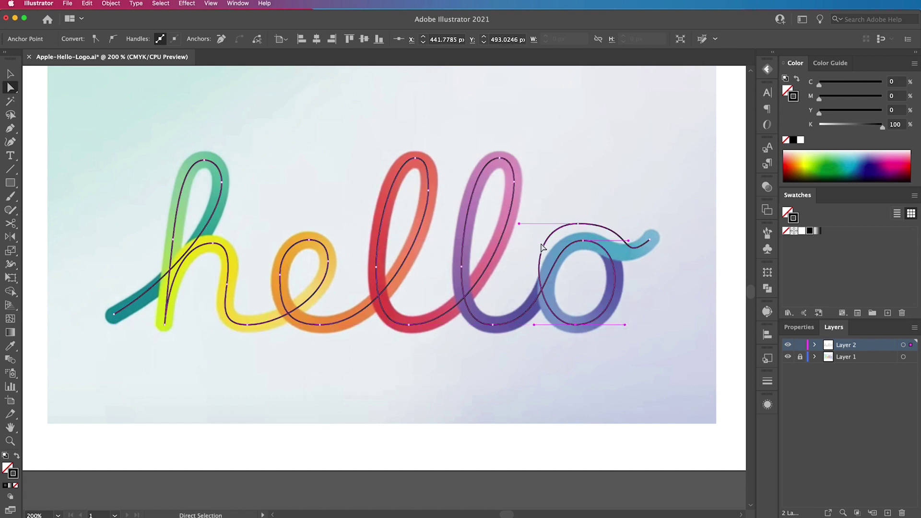
- Move the o's closing anchor onto the top of its loop and adjust its direction handles to shape the exit stroke
left_click_drag(578, 223, 583, 241)
left_click_drag(524, 240, 540, 240)
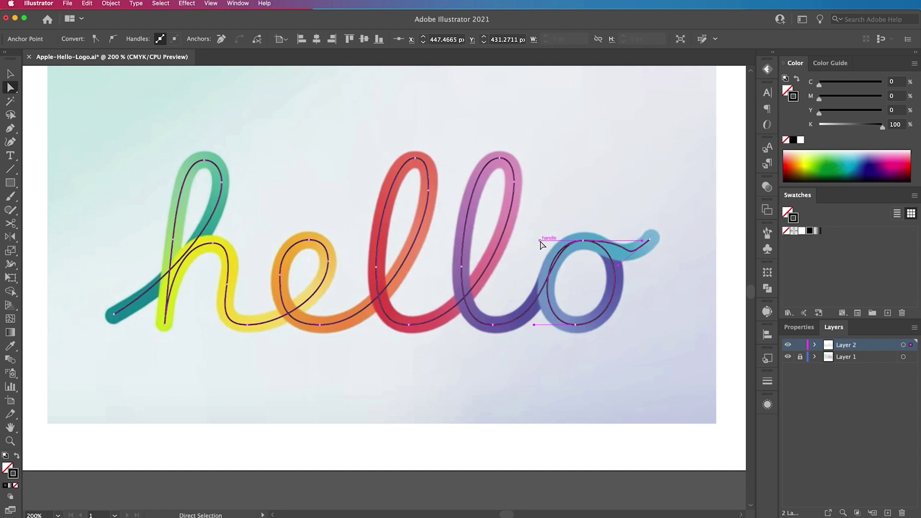
left_click_drag(638, 244, 617, 245)
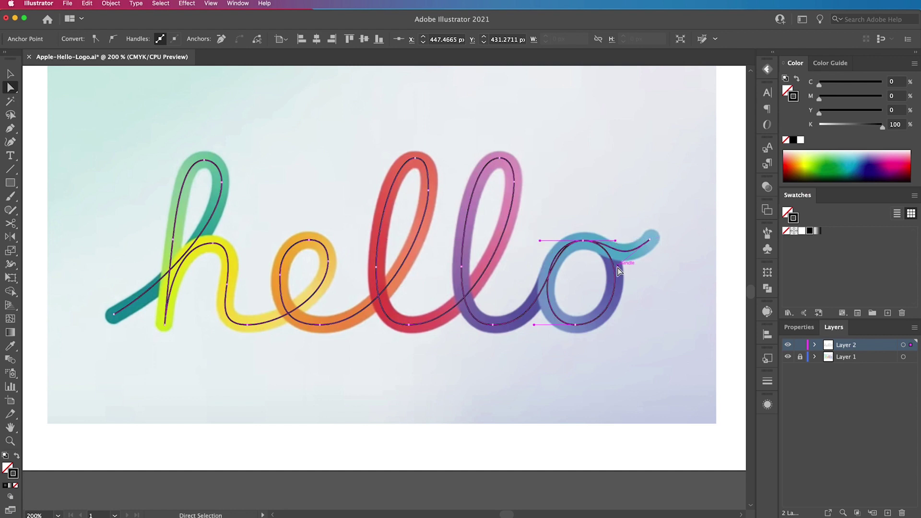
left_click(627, 242)
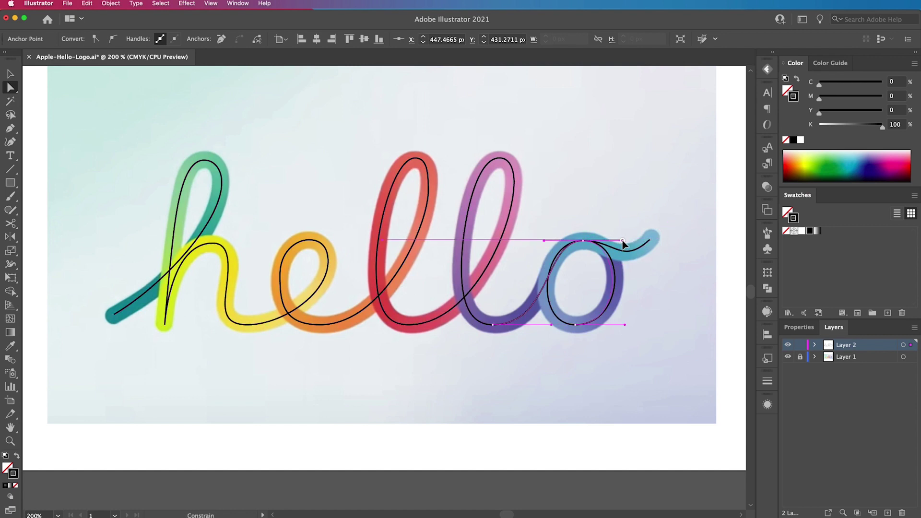
left_click(649, 240)
left_click_drag(616, 241, 612, 245)
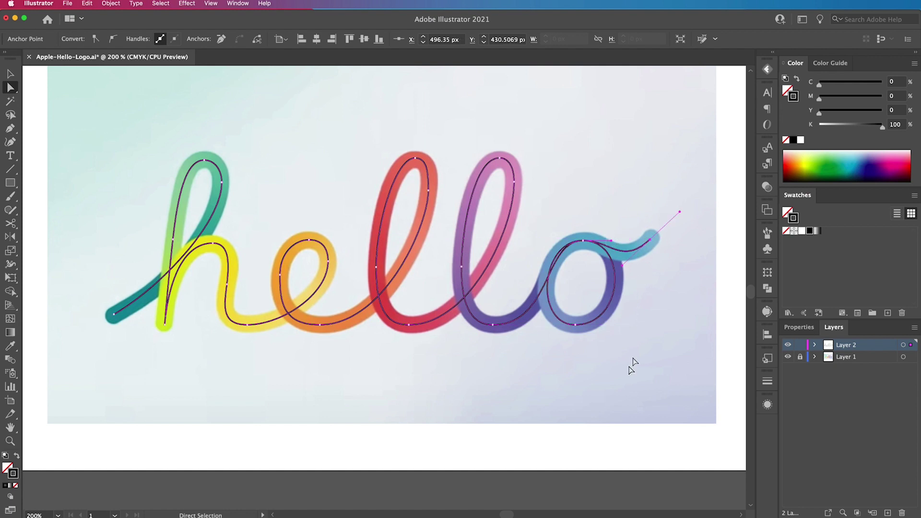
- Fine-tune the direction handles around the e so its loop and lower curve follow the lettering
left_click(520, 319)
left_click(574, 371)
left_click(320, 324)
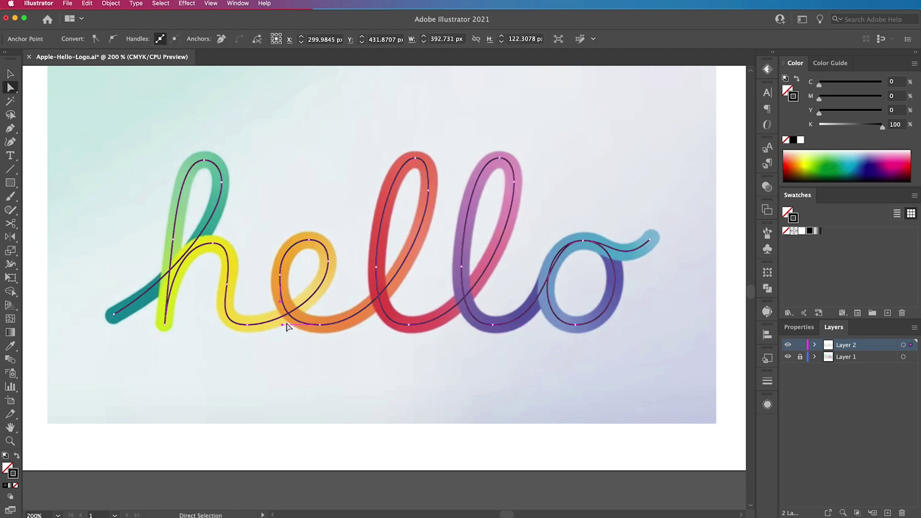
left_click_drag(286, 325, 293, 328)
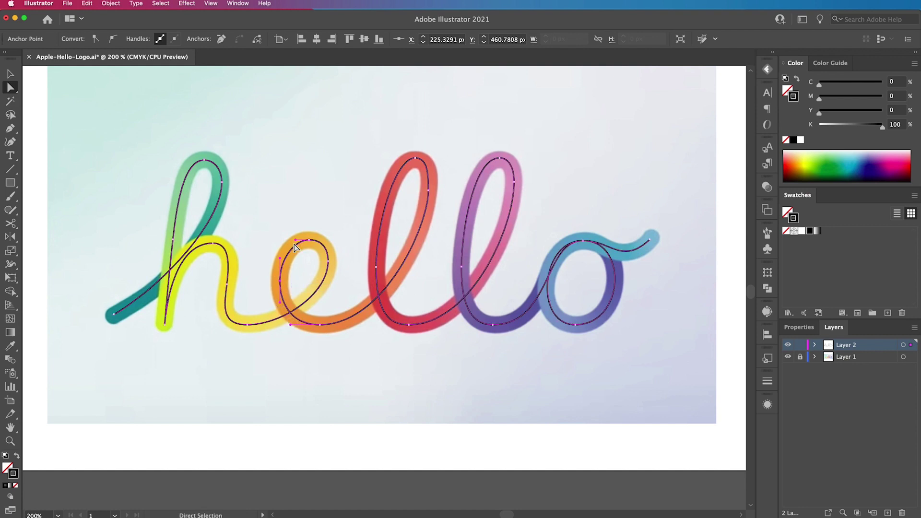
left_click(325, 248)
- Refine the direction handles on the h's arch and lower curve, and reshape its entry stroke from the path's starting anchor
left_click(227, 283)
left_click_drag(231, 243, 234, 245)
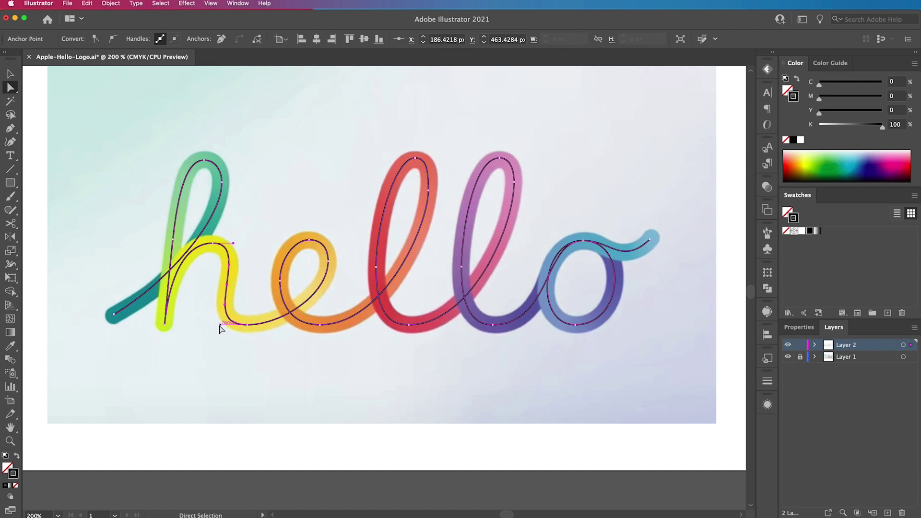
left_click_drag(223, 327, 225, 329)
left_click_drag(115, 314, 165, 292)
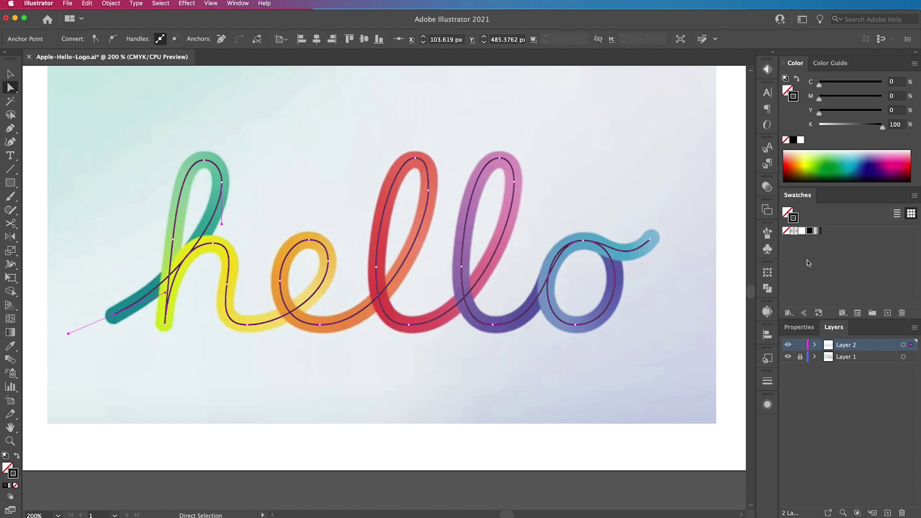
- Give the hello path a 12 pt stroke with a round cap and round join
left_click(769, 382)
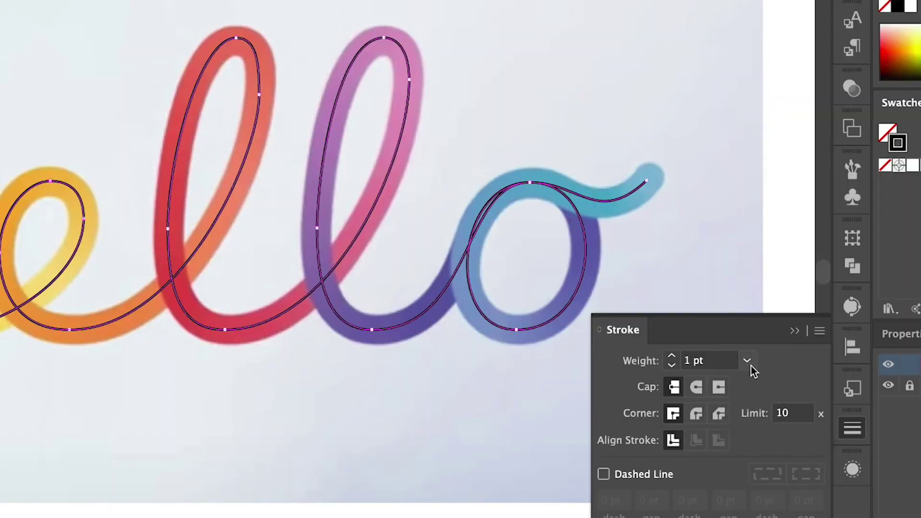
left_click(748, 360)
left_click(769, 144)
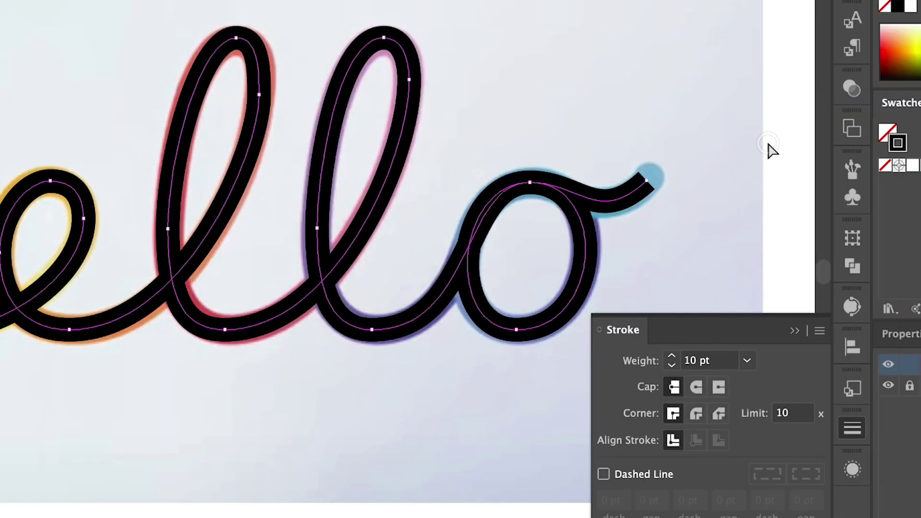
left_click(676, 357)
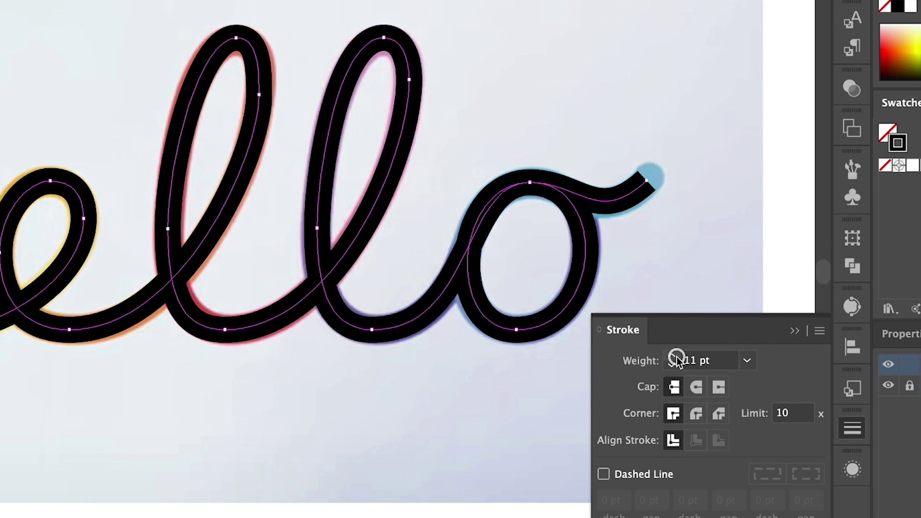
left_click(675, 357)
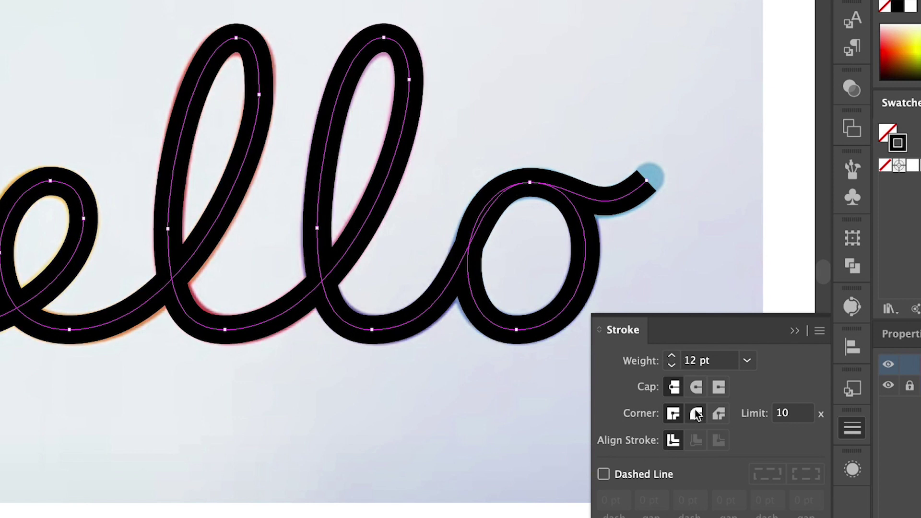
left_click(696, 394)
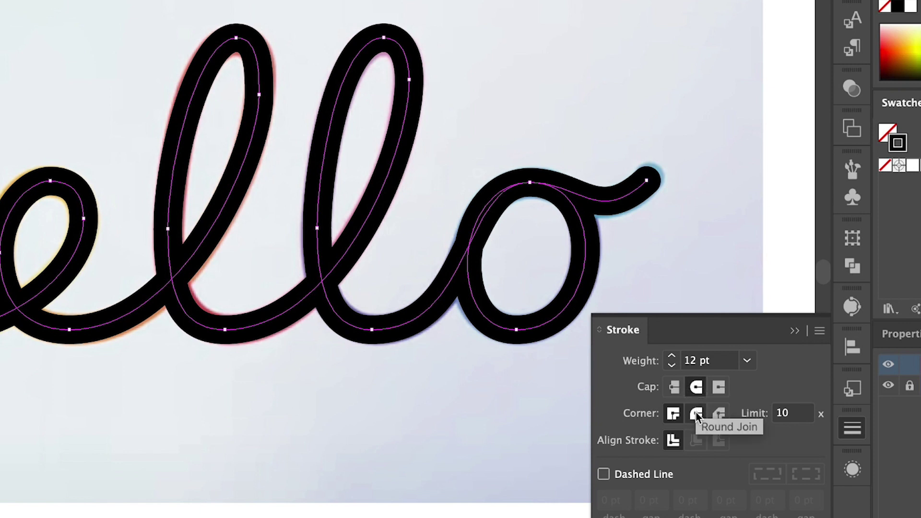
left_click(696, 414)
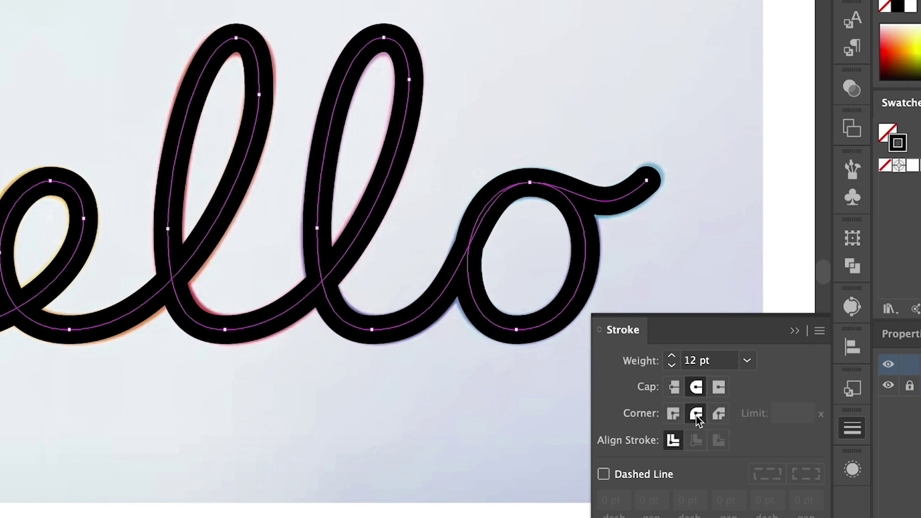
left_click(632, 336)
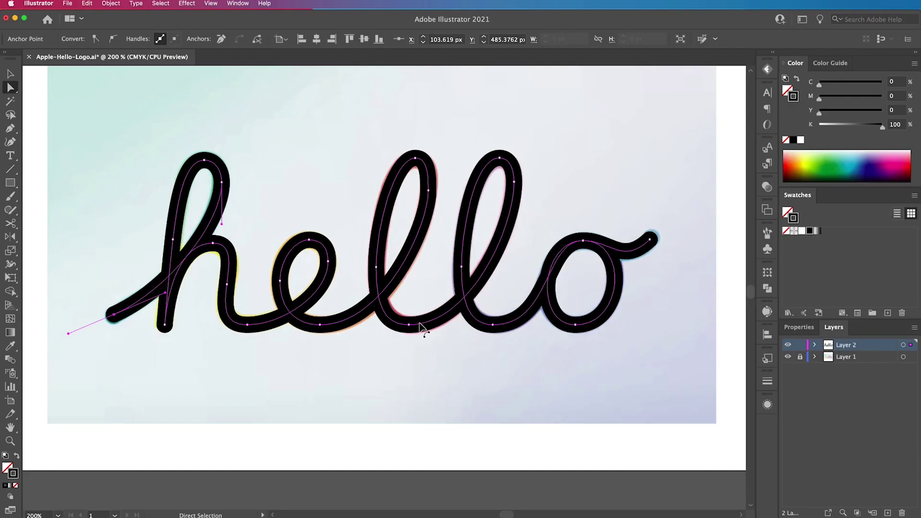
- Shift the bottom anchor points of the first l and the e slightly to match the reference
left_click(225, 329)
left_click_drag(409, 326, 412, 326)
left_click(321, 325)
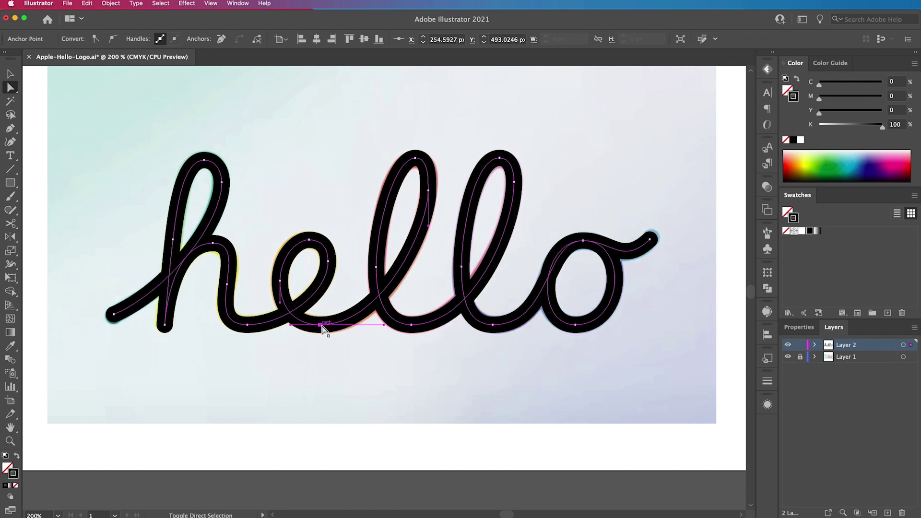
- Align the upper side anchors of both l loops vertically to their centre and fine-tune the first l's anchor
left_click(429, 191)
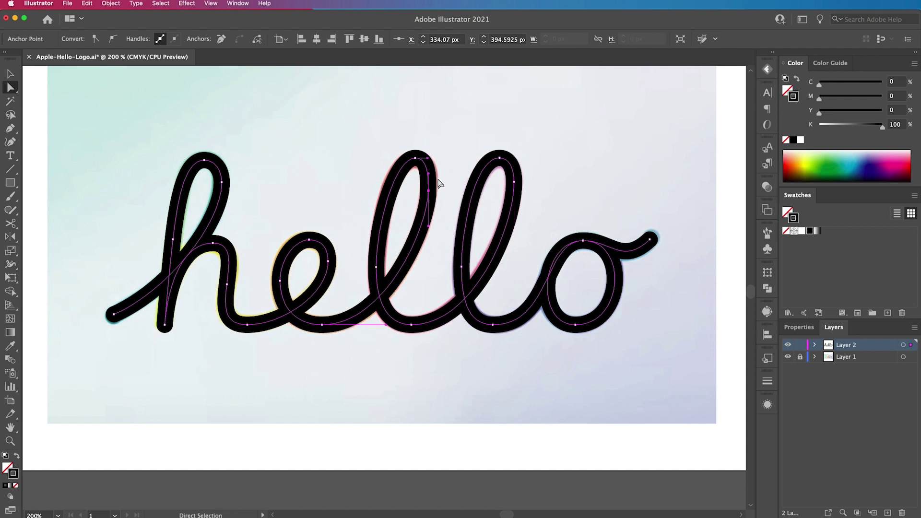
left_click_drag(534, 179, 418, 211)
left_click(364, 39)
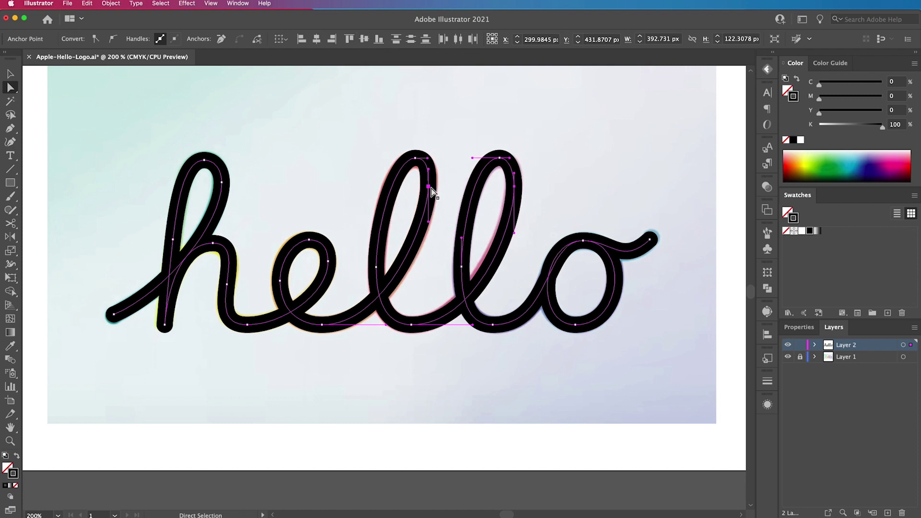
left_click(429, 187)
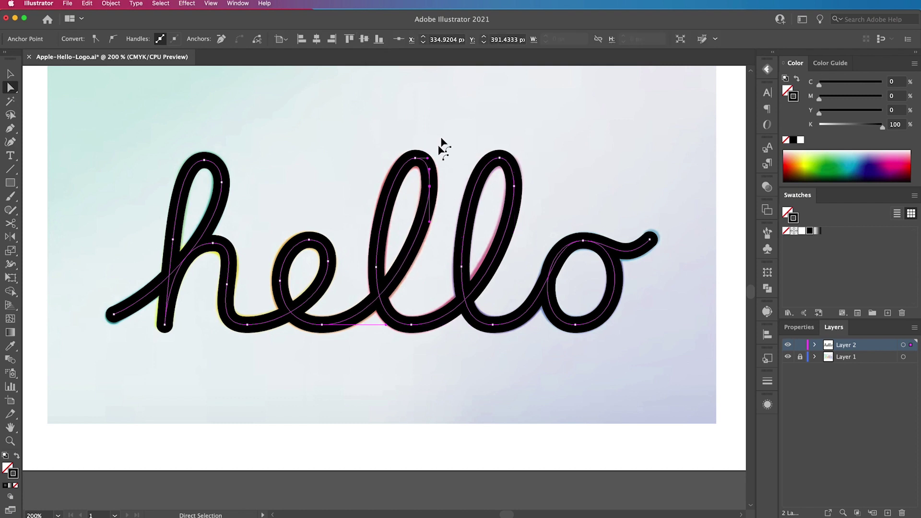
left_click(435, 124)
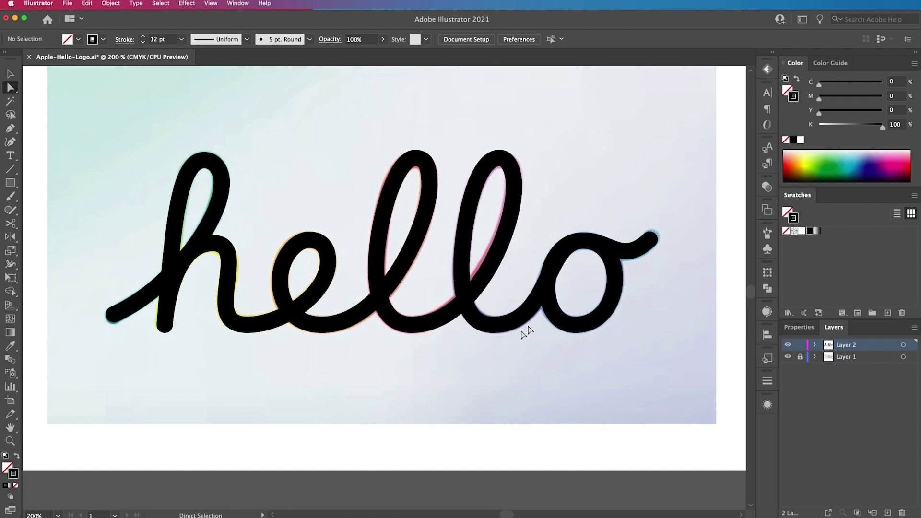
- Duplicate Layer 2, and lock and hide the original layer
key("v")
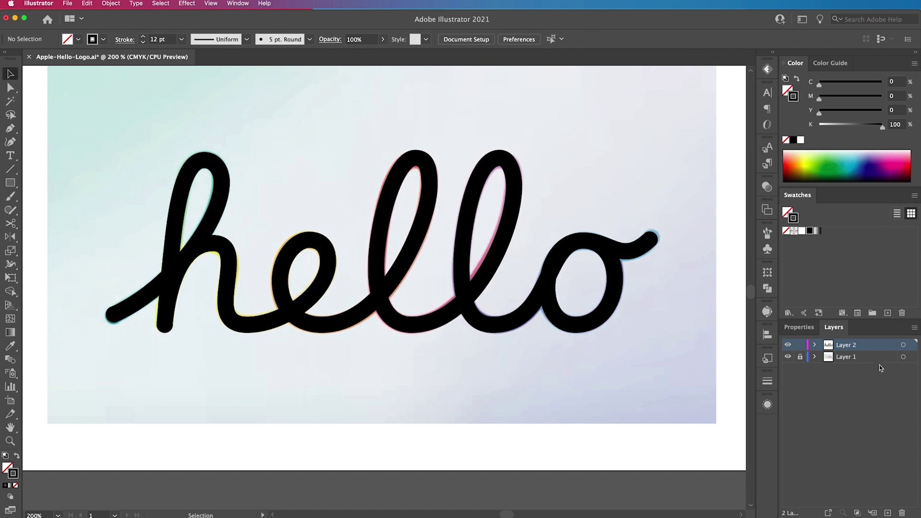
left_click_drag(866, 350, 888, 513)
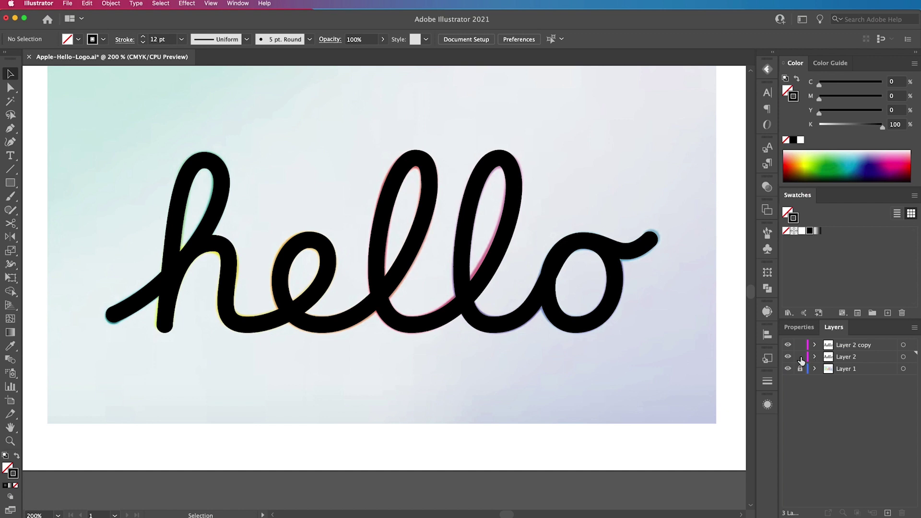
left_click(800, 358)
left_click(788, 357)
- Move the duplicated hello path straight up onto the blank artboard area above the reference image
key("super+minus")
left_click_drag(394, 199, 409, 278)
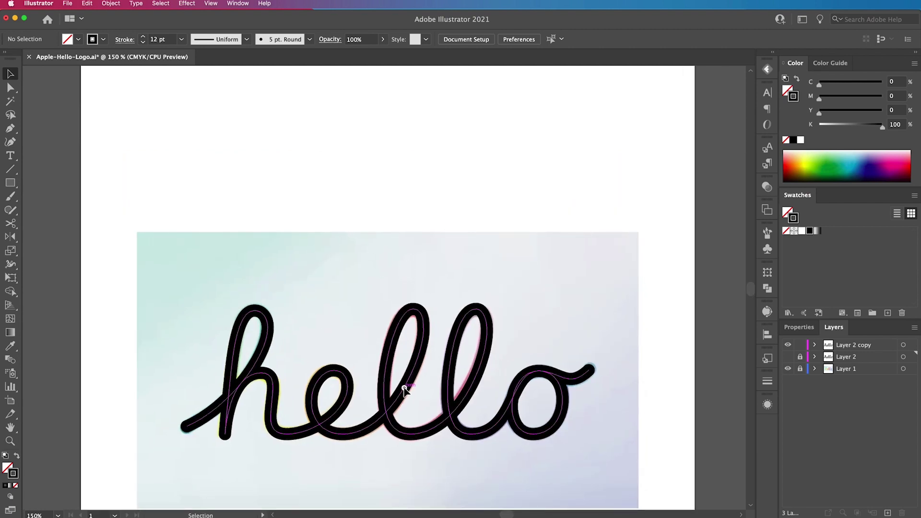
left_click_drag(404, 389, 416, 172)
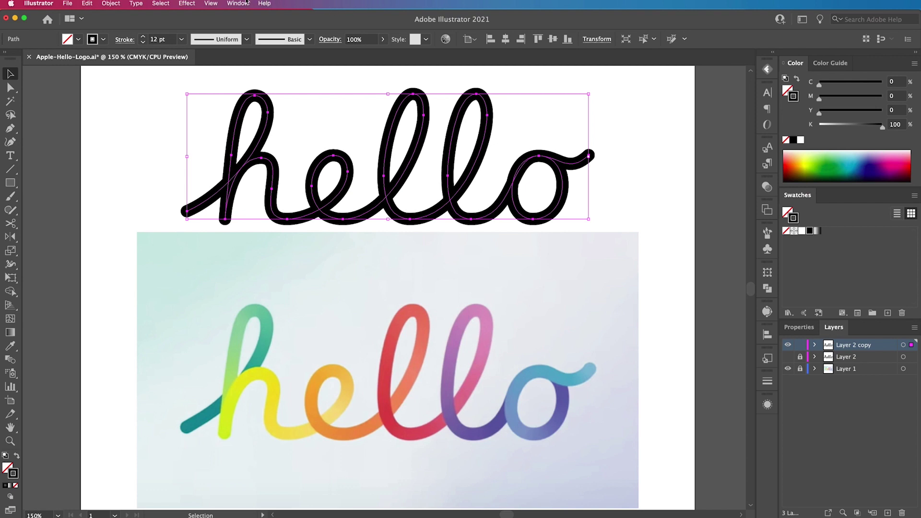
left_click(623, 247)
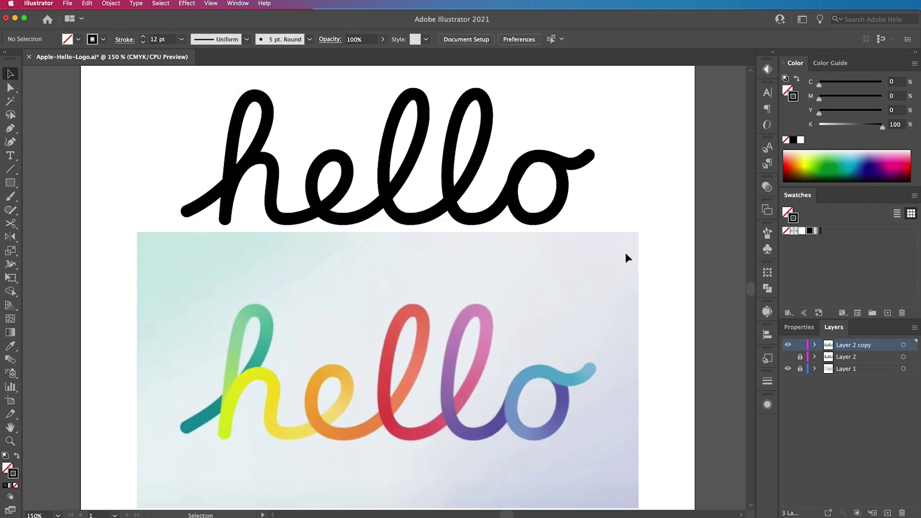
- Sample the teal of the h's entry stroke and the light green of its upper loop with the Eyedropper, saving both as swatches
left_click(10, 346)
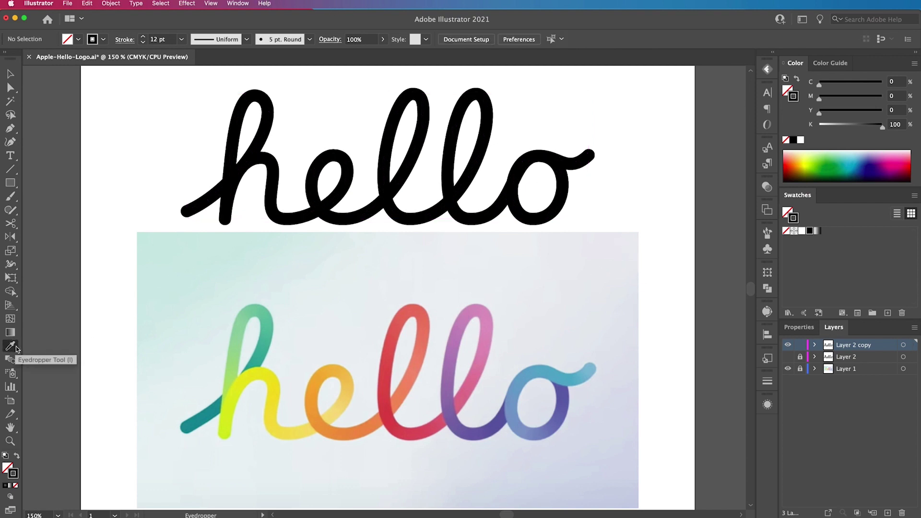
left_click(192, 424)
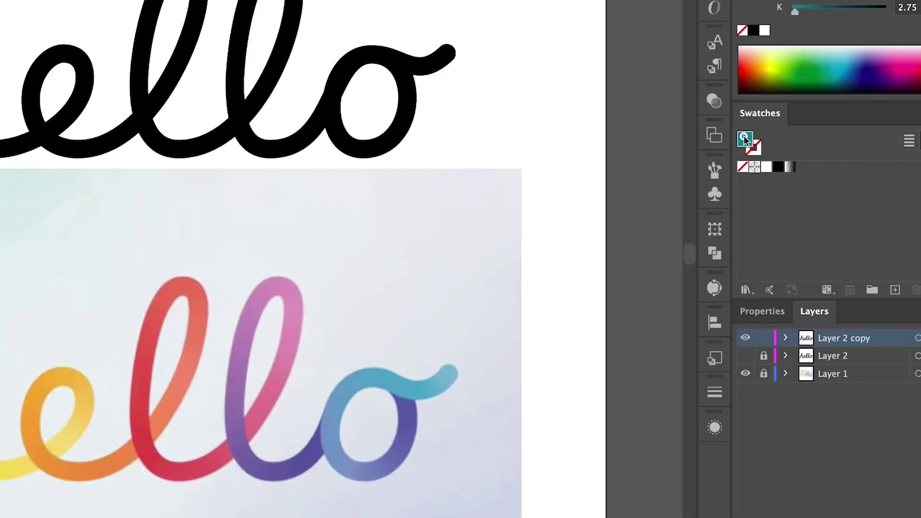
left_click_drag(745, 139, 807, 169)
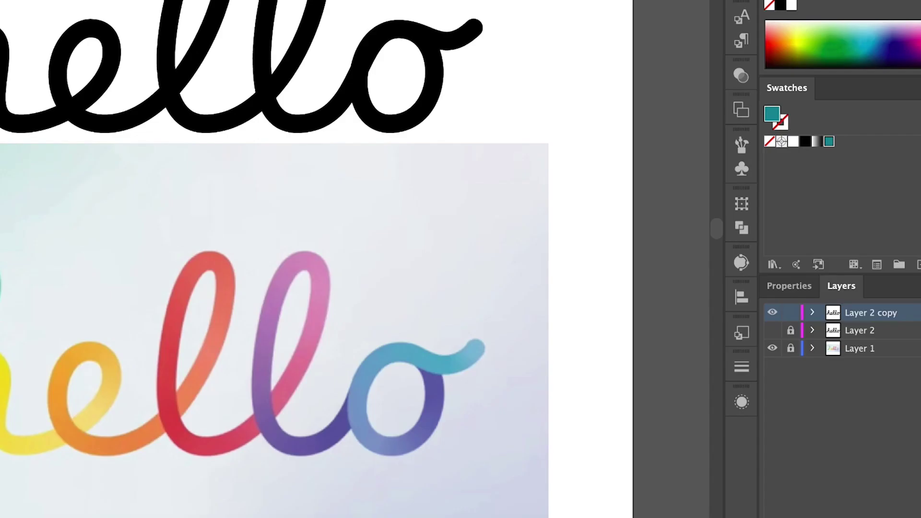
left_click(242, 324)
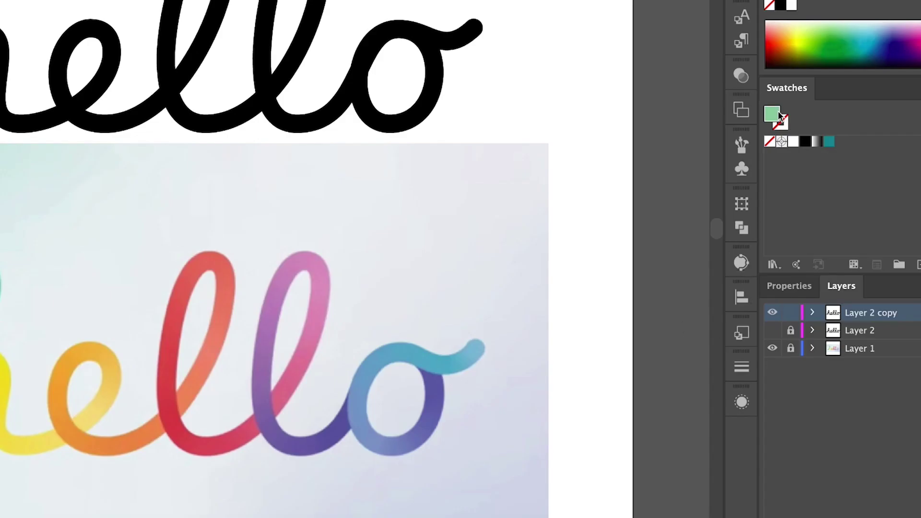
left_click_drag(780, 116, 847, 144)
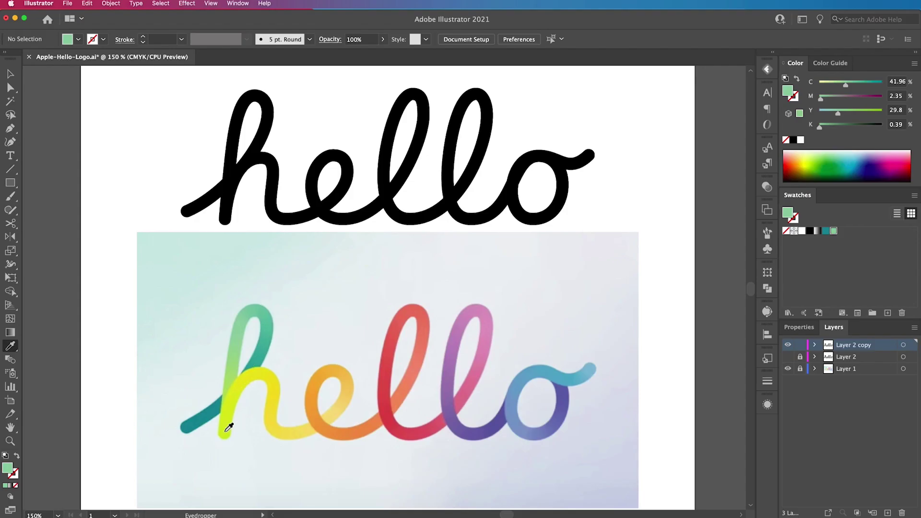
- Sample the lime of the h's stem, the yellow of its arch and the pale yellow stroke entering the e, saving each as a swatch
left_click(225, 430)
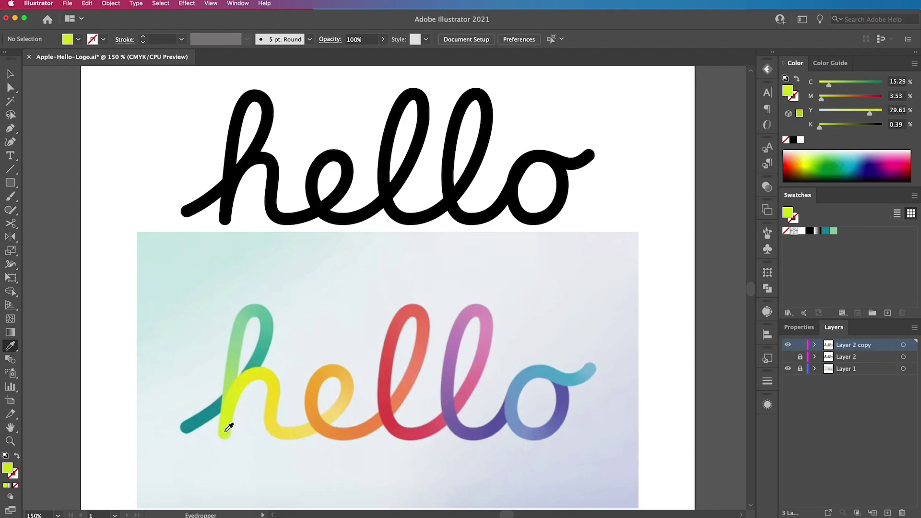
left_click_drag(788, 212, 842, 239)
left_click(276, 380)
left_click_drag(788, 213, 849, 231)
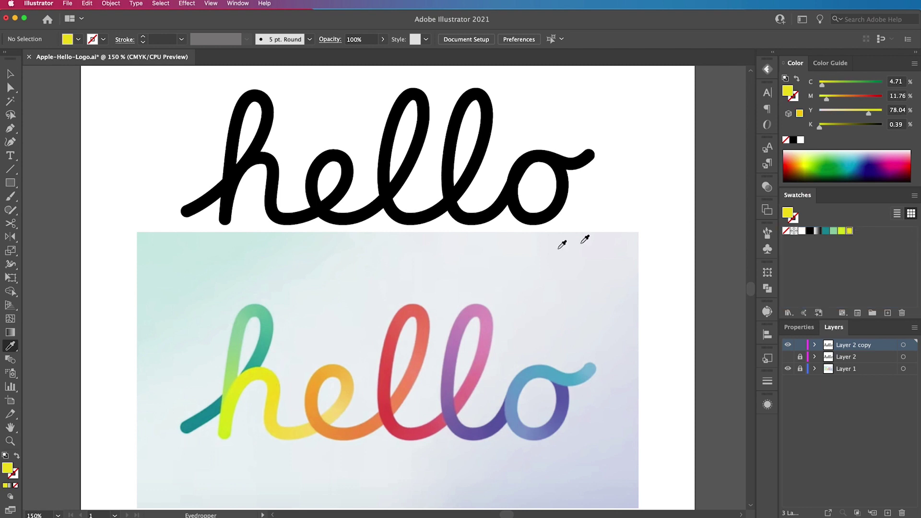
left_click(330, 415)
left_click_drag(788, 212, 858, 231)
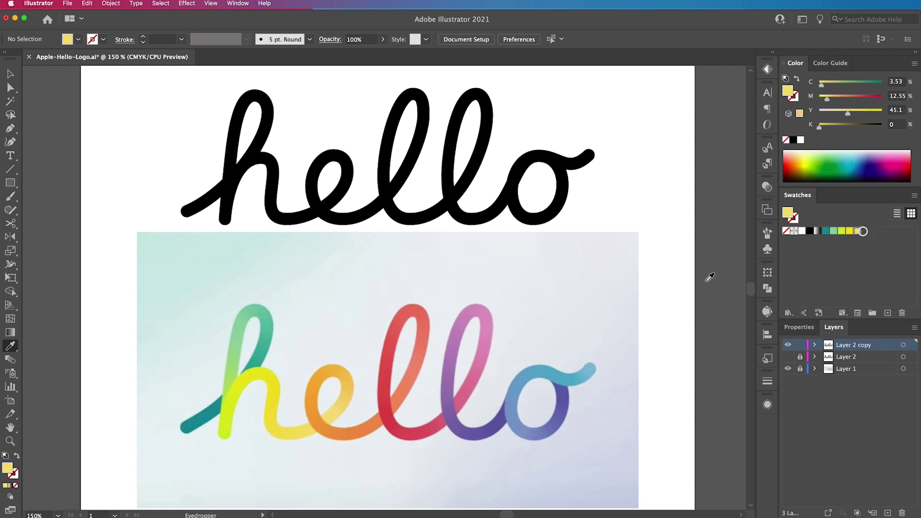
- Sample the light orange of the e's loop and the deeper orange at its base with the Eyedropper, saving both as swatches
left_click(334, 370)
left_click_drag(787, 213, 865, 232)
left_click(325, 422)
left_click_drag(787, 213, 873, 231)
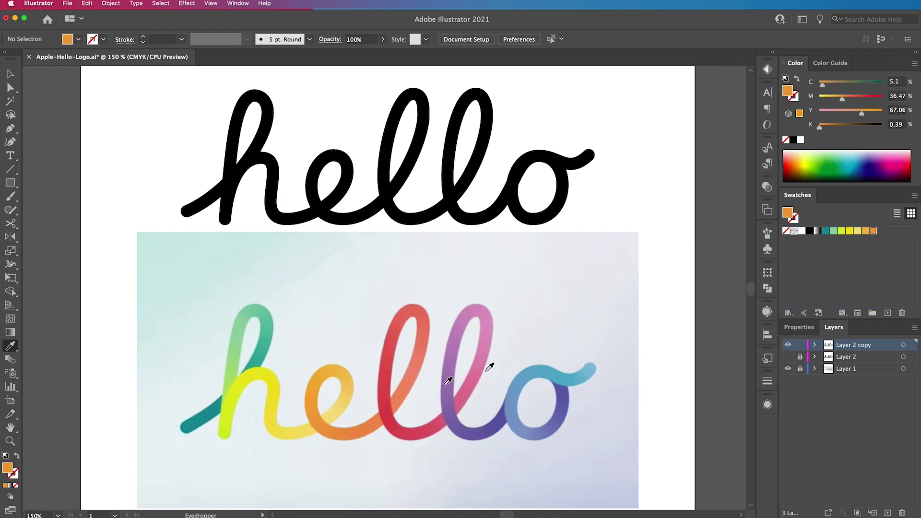
- Sample the coral and red of the first l and the pink of the second l's rising stroke, saving each as a swatch
left_click(415, 373)
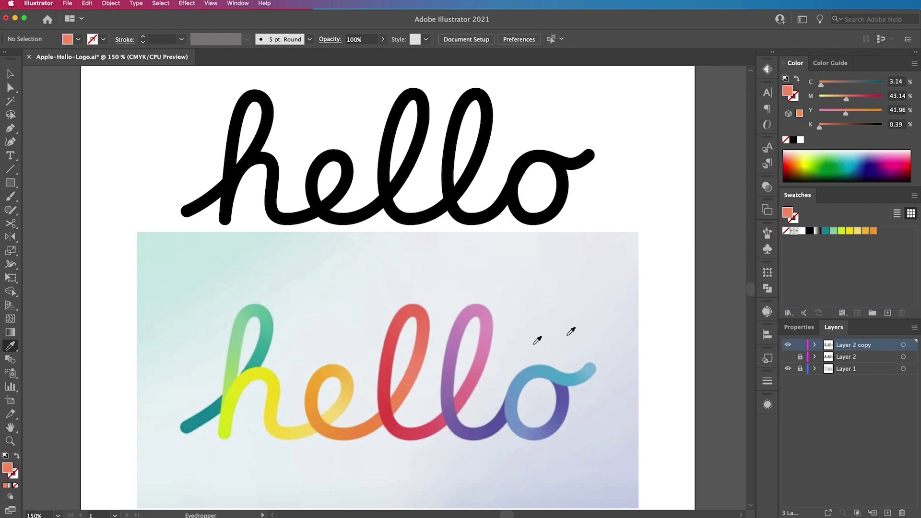
left_click_drag(787, 212, 881, 233)
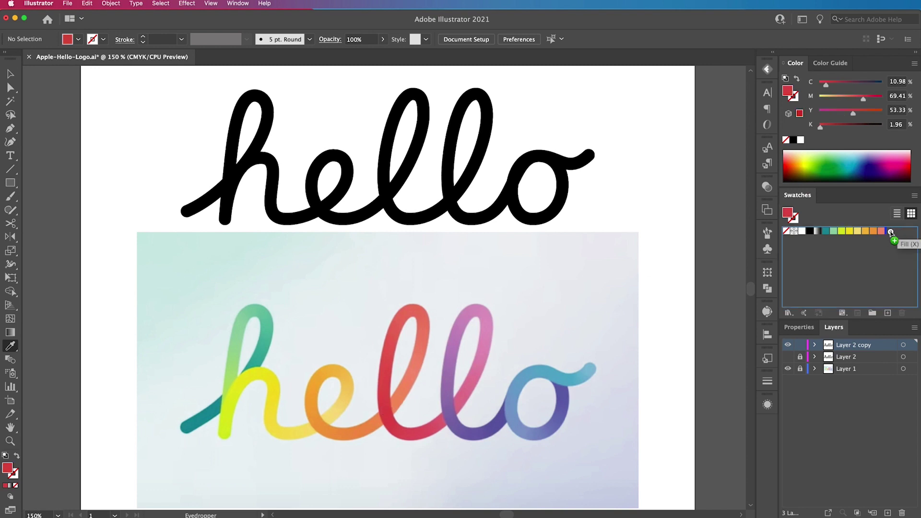
left_click(466, 394)
left_click_drag(800, 221, 899, 232)
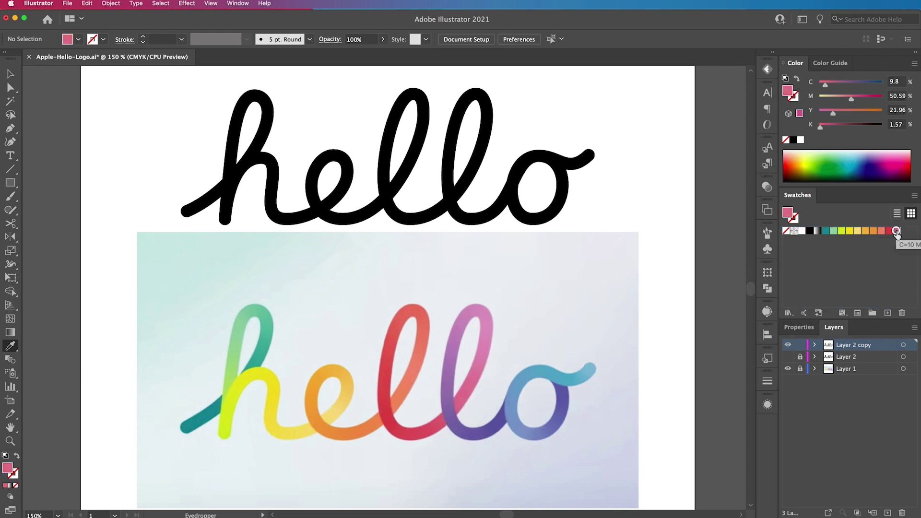
- Sample the orchid at the second l's top and the violet and indigo of its lower curve, saving each as a swatch
left_click(480, 309)
left_click_drag(788, 212, 905, 232)
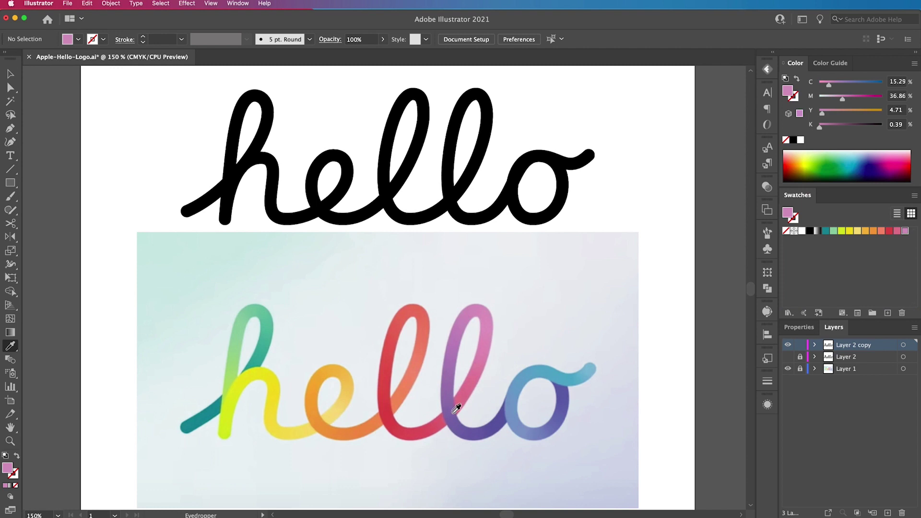
left_click(450, 416)
left_click_drag(788, 213, 796, 283)
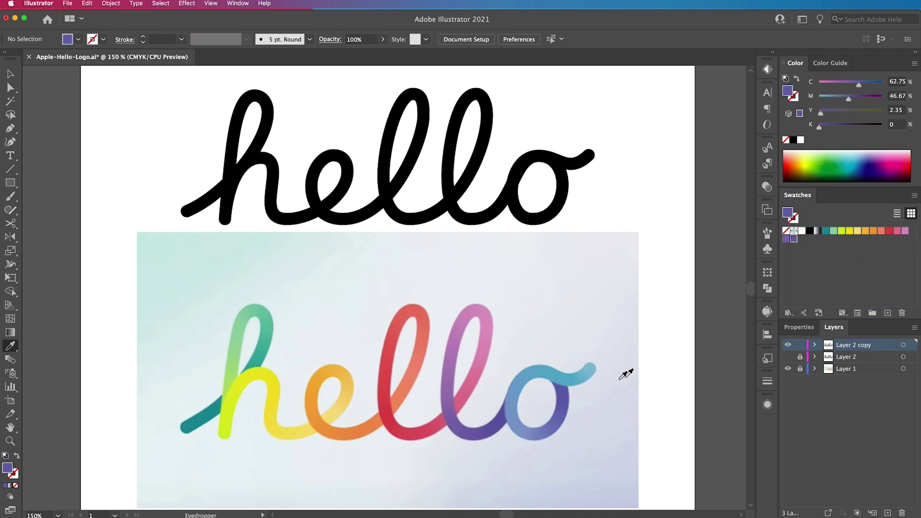
- Sample the periwinkle of the o's bowl, the cyan of its exit stroke and the light blue at its tip, saving each as a swatch
left_click(522, 423)
left_click_drag(791, 214, 807, 268)
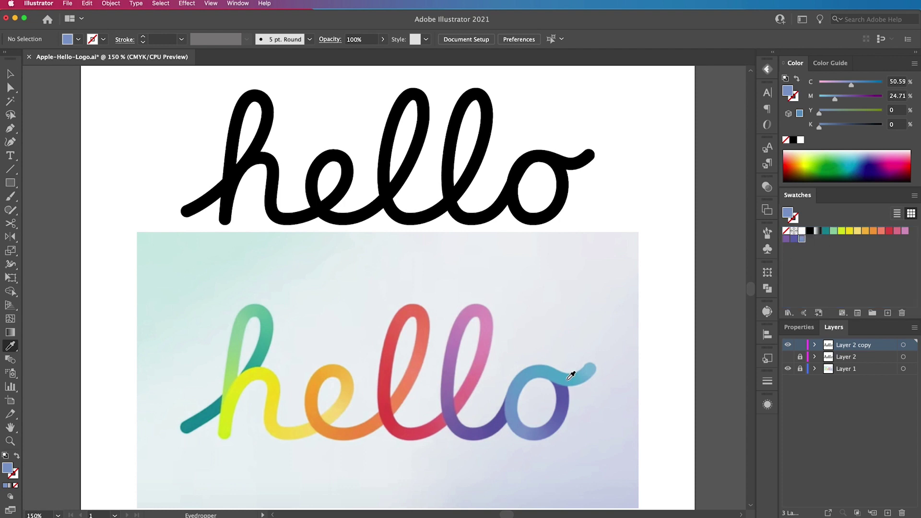
left_click(575, 379)
left_click_drag(788, 214, 819, 244)
left_click(590, 371)
left_click_drag(789, 213, 818, 241)
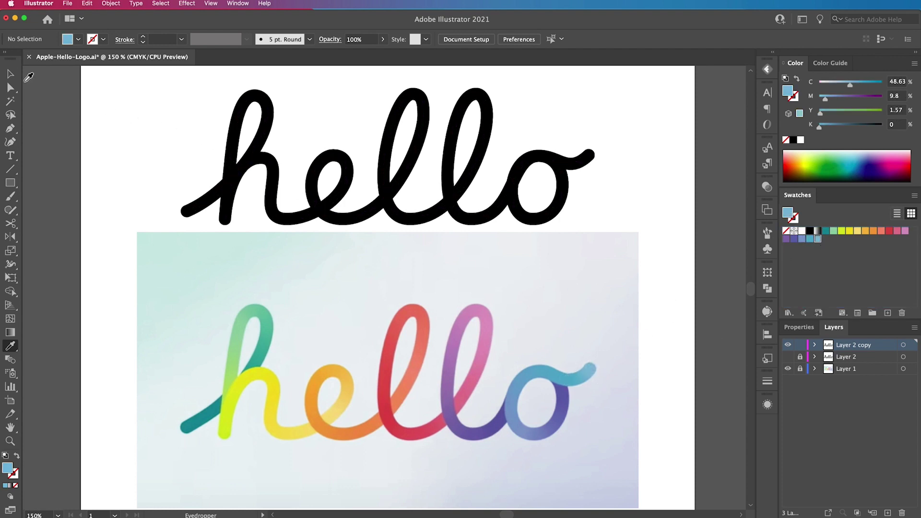
- Select the black hello path and open the gradient settings for it
left_click(7, 73)
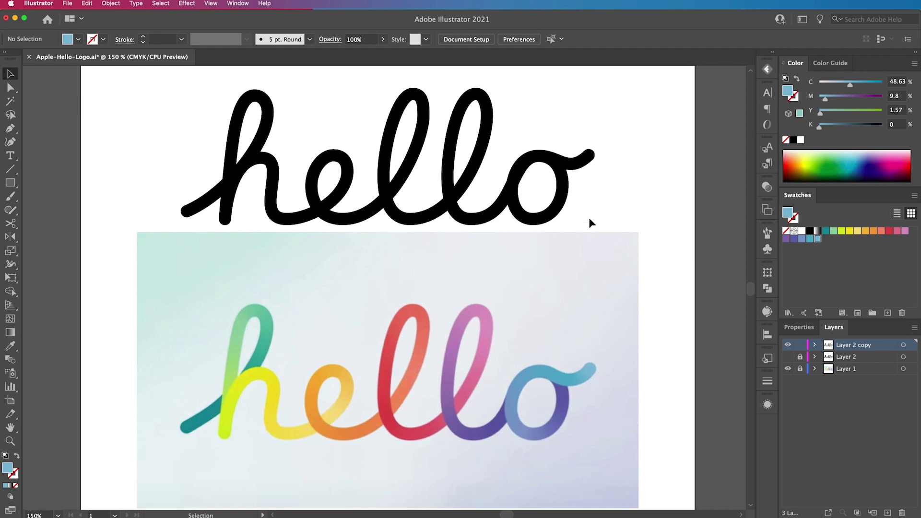
left_click_drag(579, 120, 442, 190)
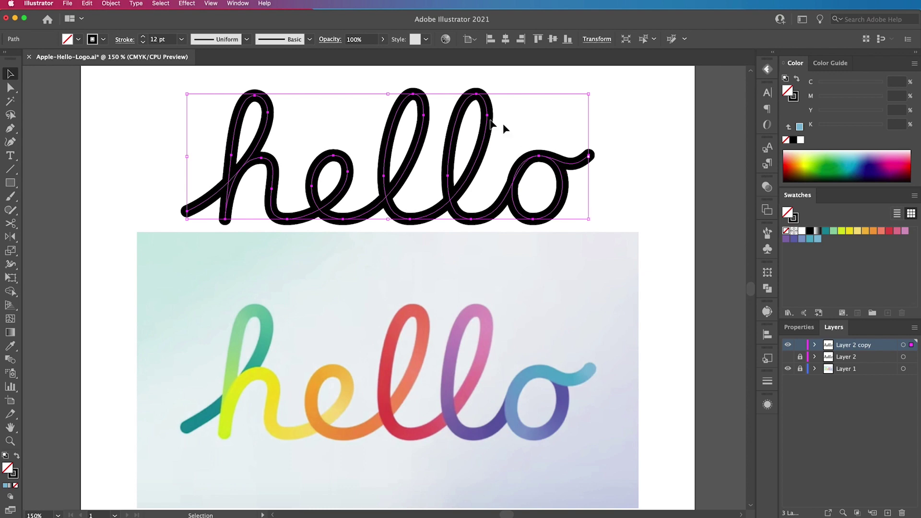
left_click(238, 3)
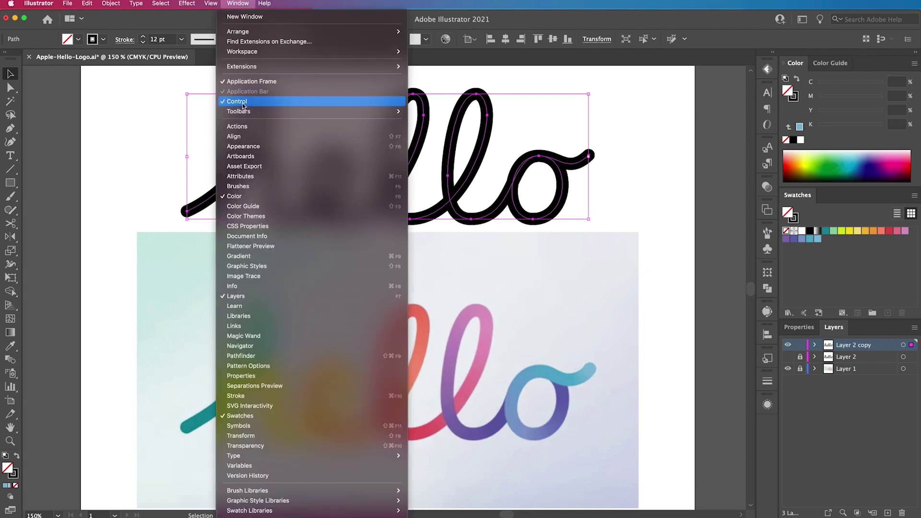
left_click(247, 257)
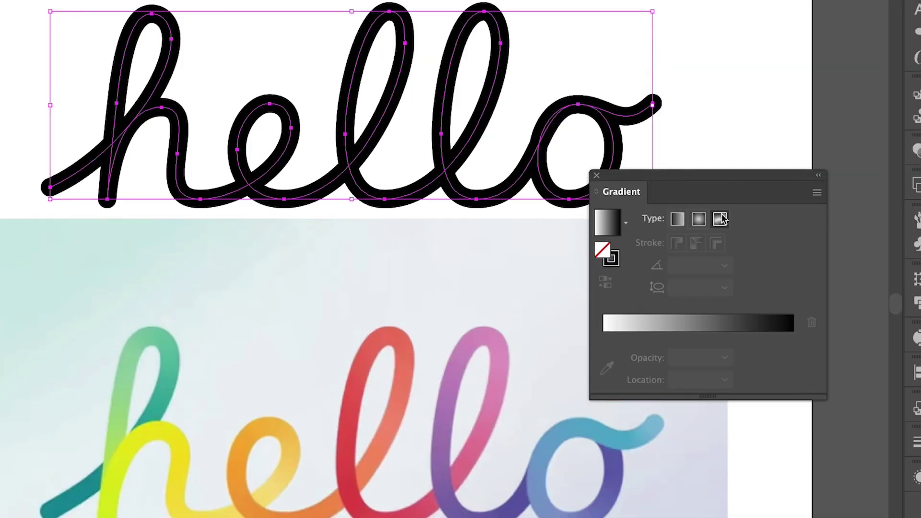
left_click_drag(725, 183, 729, 196)
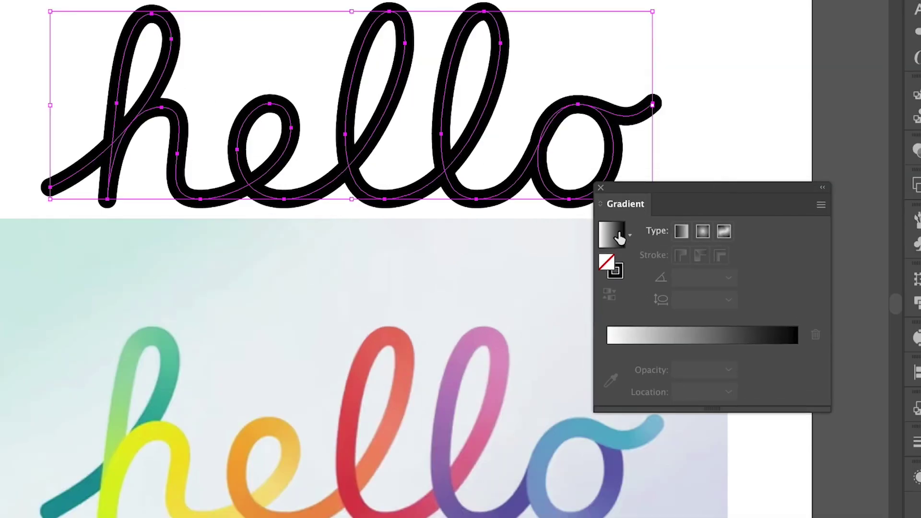
- Apply the white-to-black linear gradient to the hello path's stroke and set it to run along the stroke
left_click(618, 277)
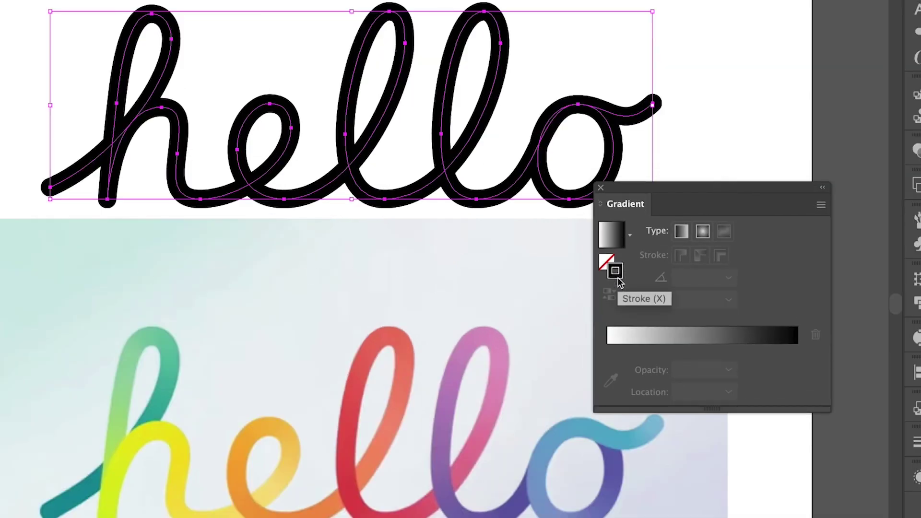
left_click(616, 240)
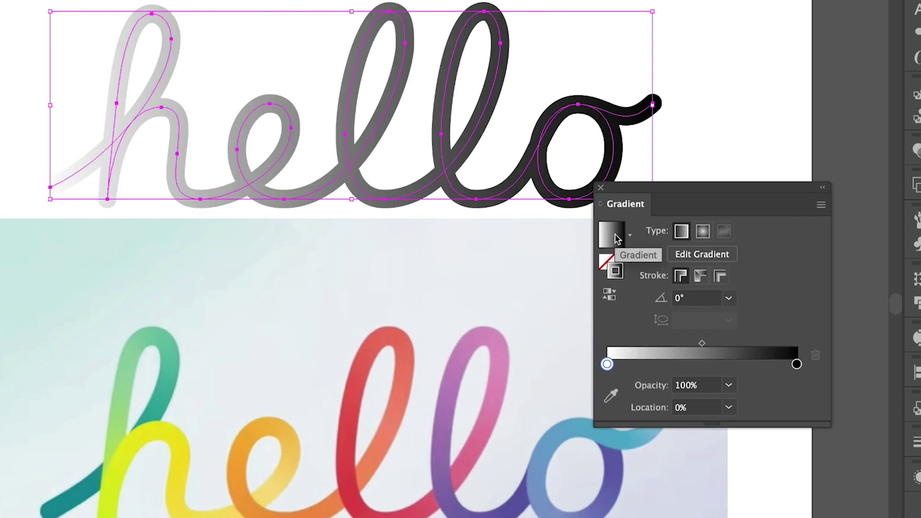
left_click_drag(676, 190, 671, 237)
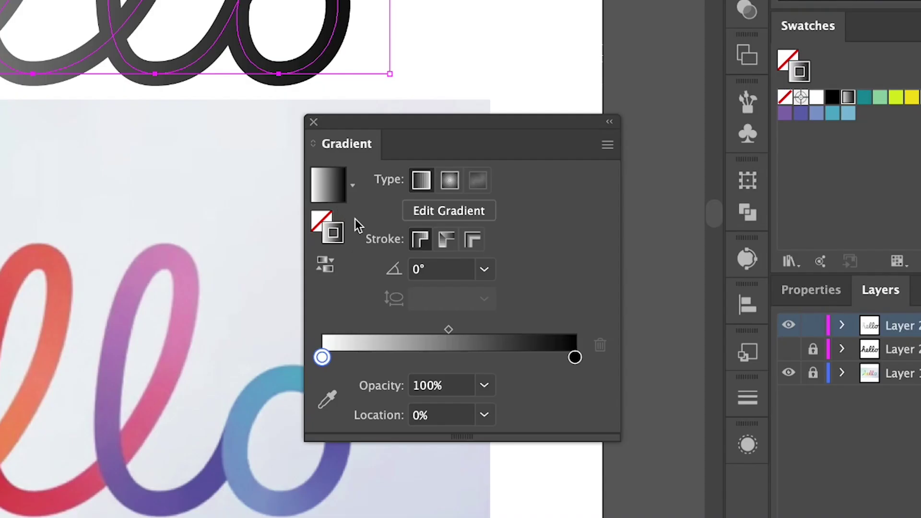
left_click(446, 240)
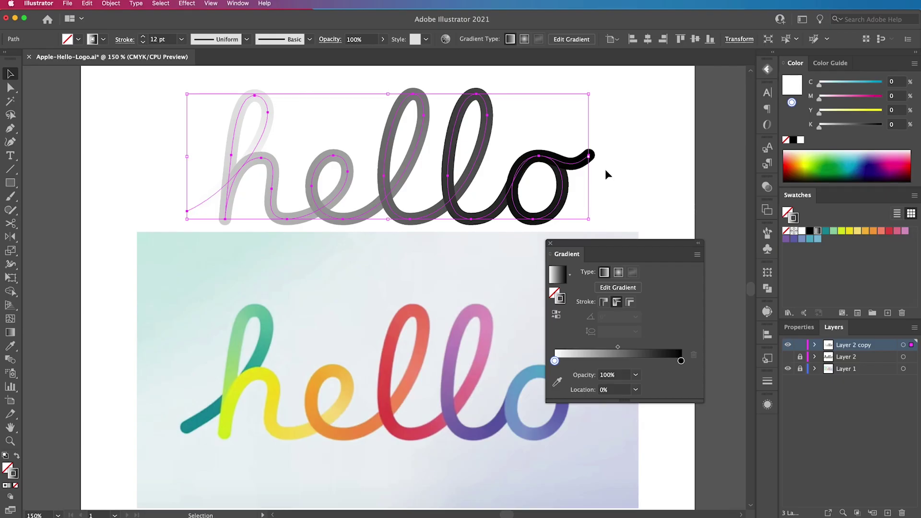
- Reverse the gradient direction by picking the h's starting anchor with the Pen tool, and flip it back from the o's end anchor
key("p")
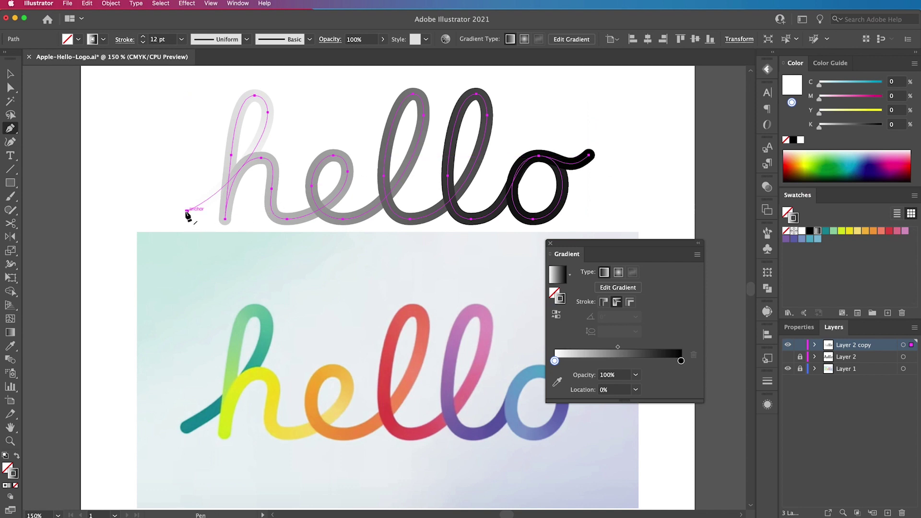
left_click(187, 211)
key("v")
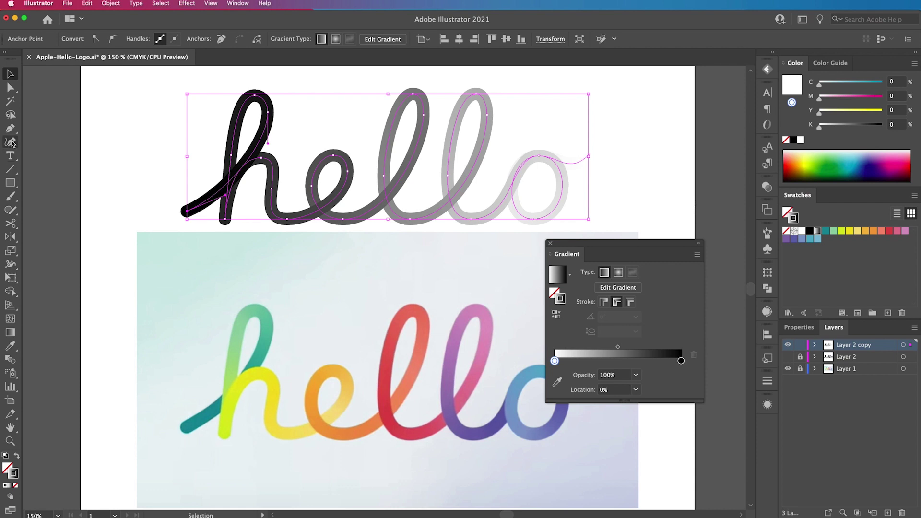
left_click(10, 128)
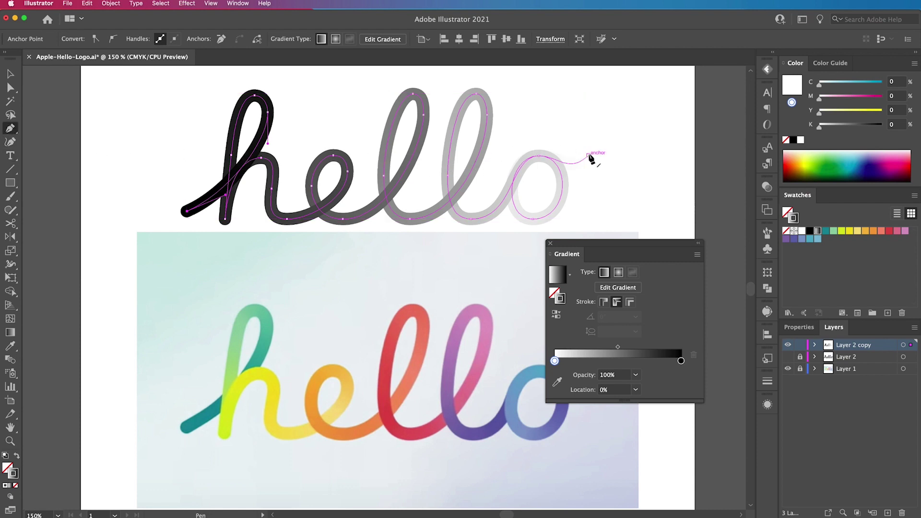
left_click(590, 155)
key("v")
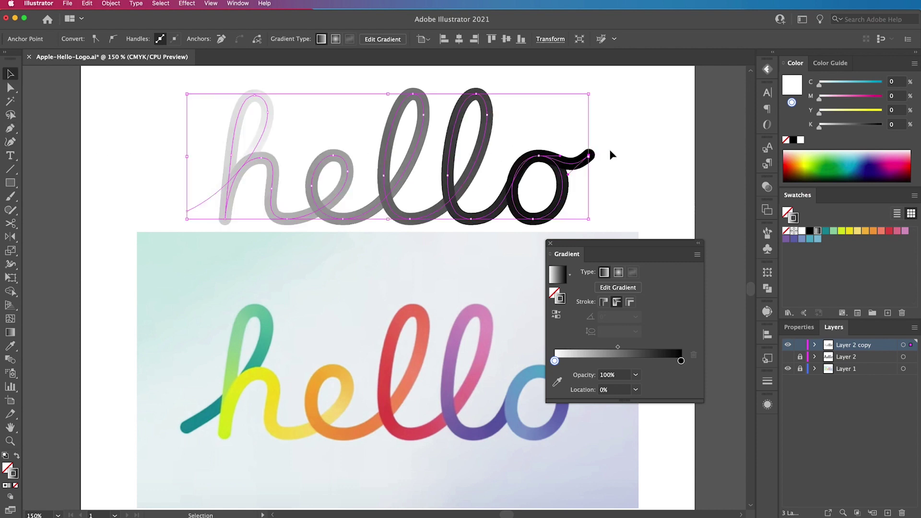
- Replace the gradient's white start stop with the teal swatch and its black end stop with the light blue swatch
left_click_drag(656, 244, 646, 240)
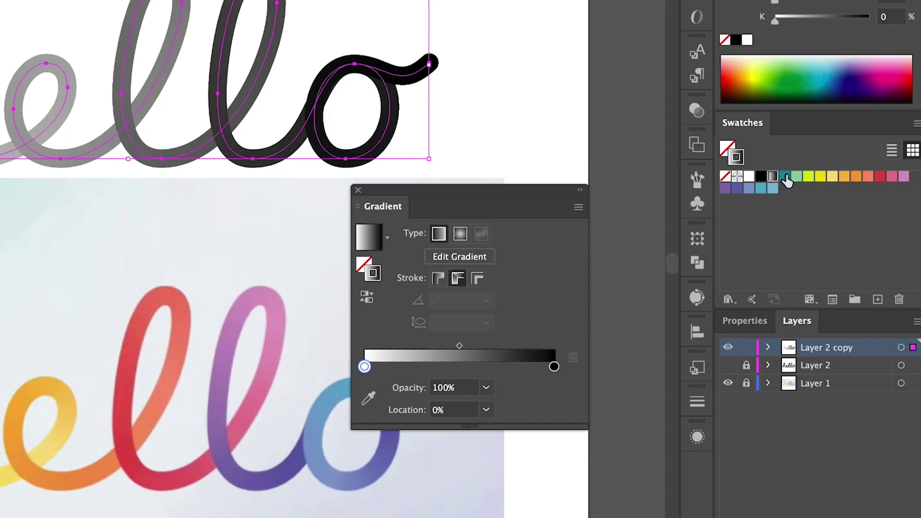
left_click_drag(825, 231, 569, 349)
left_click_drag(398, 355, 312, 395)
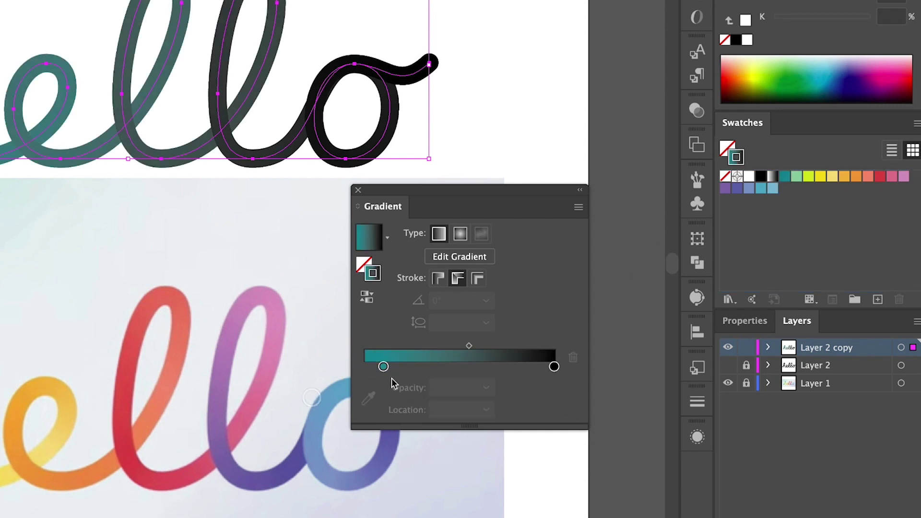
left_click_drag(383, 368, 555, 367)
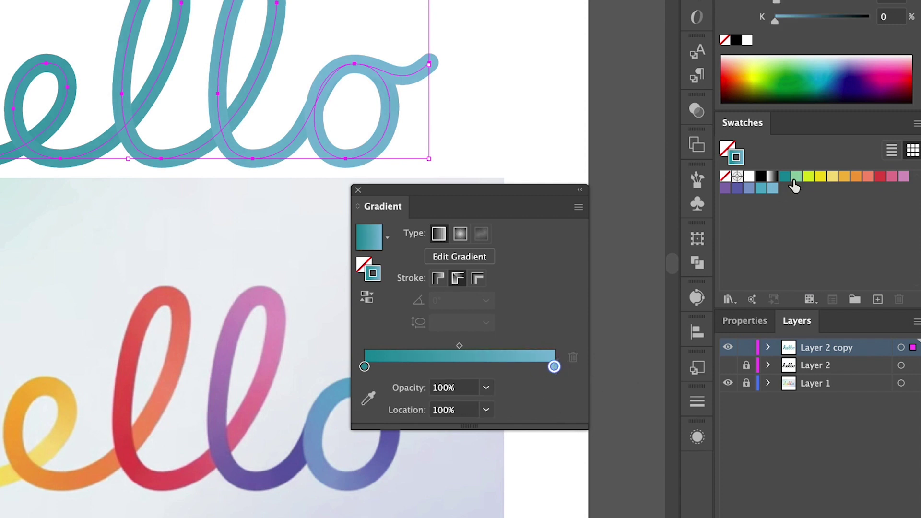
- Add light green, lime, yellow, pale yellow, two orange, coral and pink swatches as successive stops after the teal one
left_click_drag(797, 184, 381, 367)
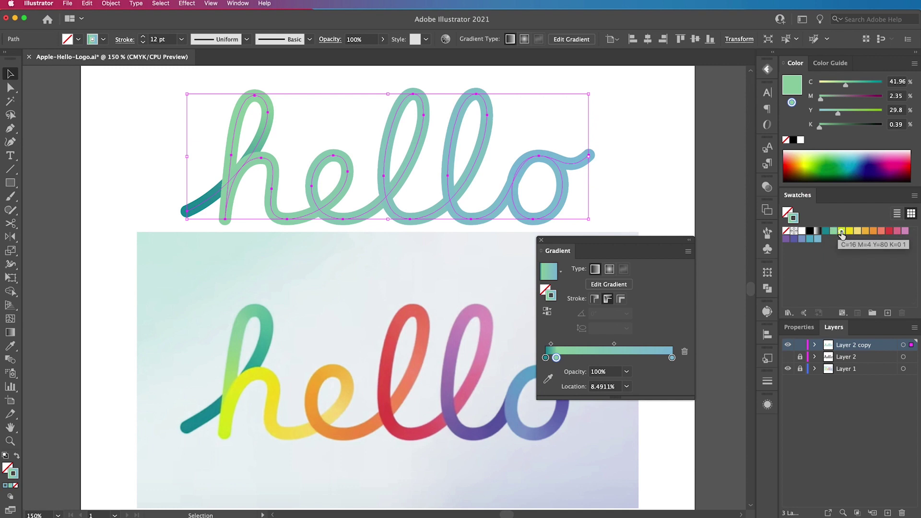
mouse_move(841, 233)
left_mouse_down()
mouse_move(569, 357)
mouse_move(651, 335)
mouse_move(593, 357)
mouse_move(604, 358)
left_mouse_up()
left_click_drag(873, 232, 614, 357)
mouse_move(881, 232)
left_mouse_down()
mouse_move(623, 358)
mouse_move(633, 358)
left_mouse_up()
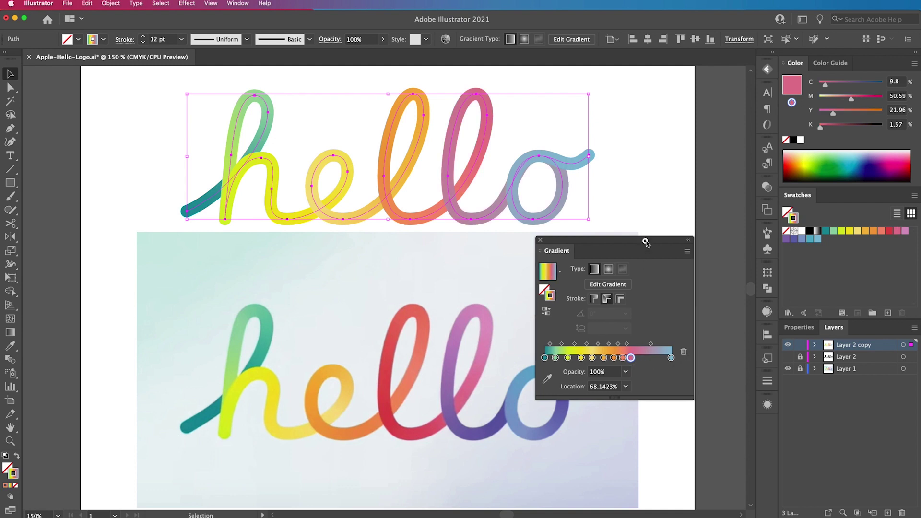
- Widen the gradient slider and add the red, orchid, violet, indigo, periwinkle and cyan swatches as stops before the light blue end
left_click_drag(646, 241, 611, 241)
left_click_drag(659, 250, 713, 249)
mouse_move(889, 231)
left_mouse_down()
mouse_move(644, 358)
mouse_move(652, 357)
left_mouse_up()
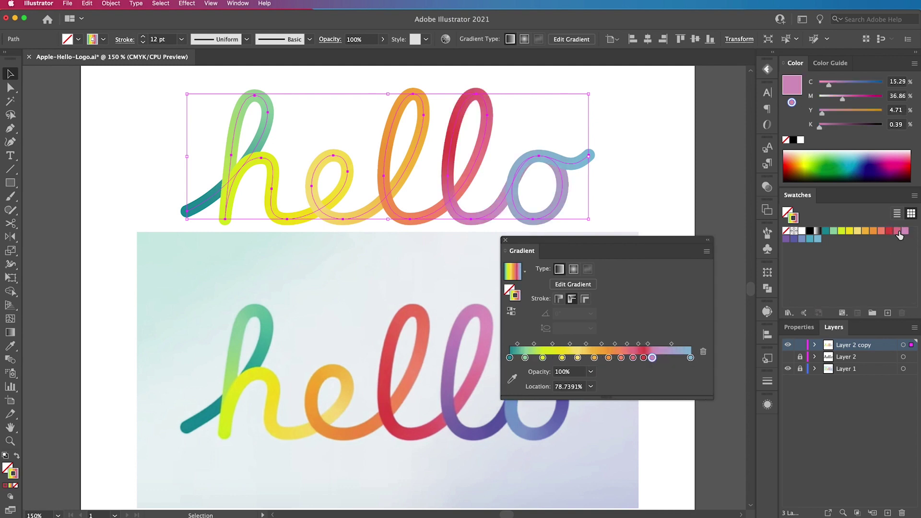
left_click_drag(786, 238, 665, 357)
left_click_drag(802, 238, 674, 358)
left_click_drag(809, 238, 682, 358)
- Respace the gradient's colour stops to match the reference lettering, with periwinkle near 90.6% and cyan near 96.5%
left_click_drag(626, 241, 731, 188)
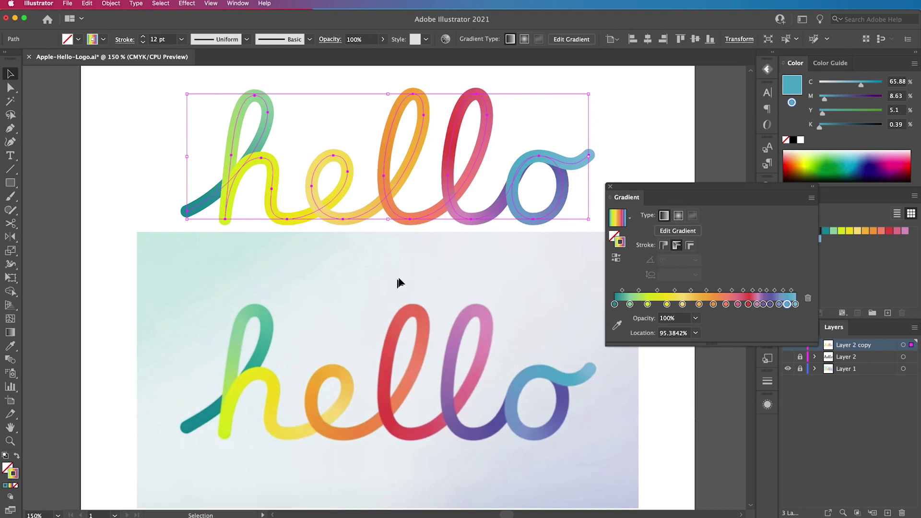
left_click_drag(630, 304, 678, 305)
left_click_drag(690, 305, 770, 307)
left_click(787, 305)
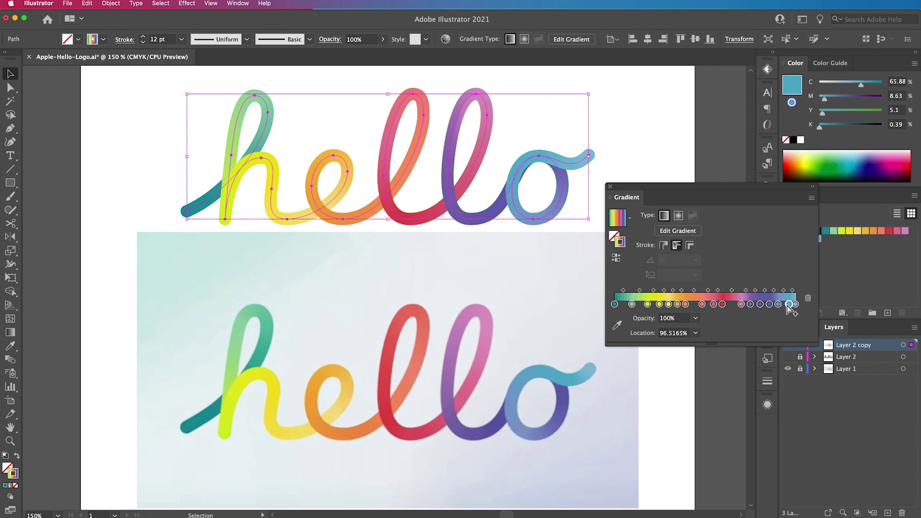
left_click(778, 304)
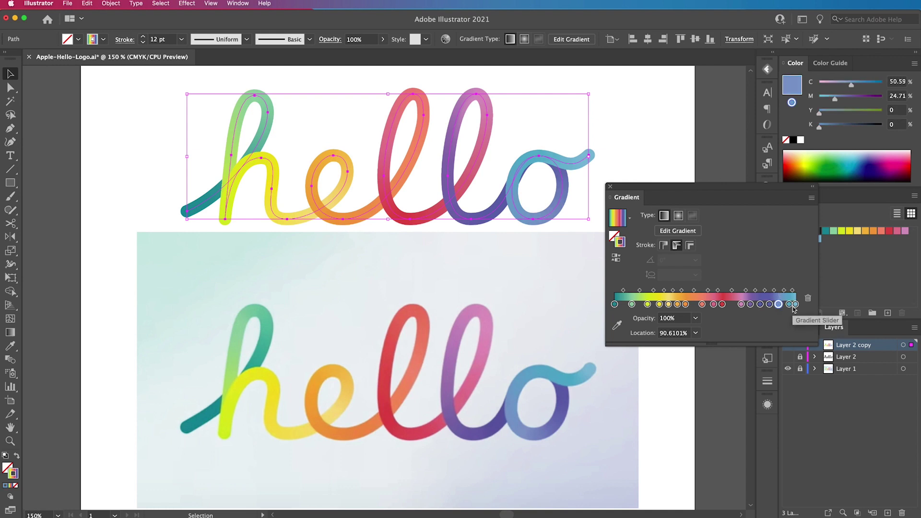
- Nudge the direction handle at the o's upper curve slightly outward with Direct Selection
key("a")
left_click(481, 222)
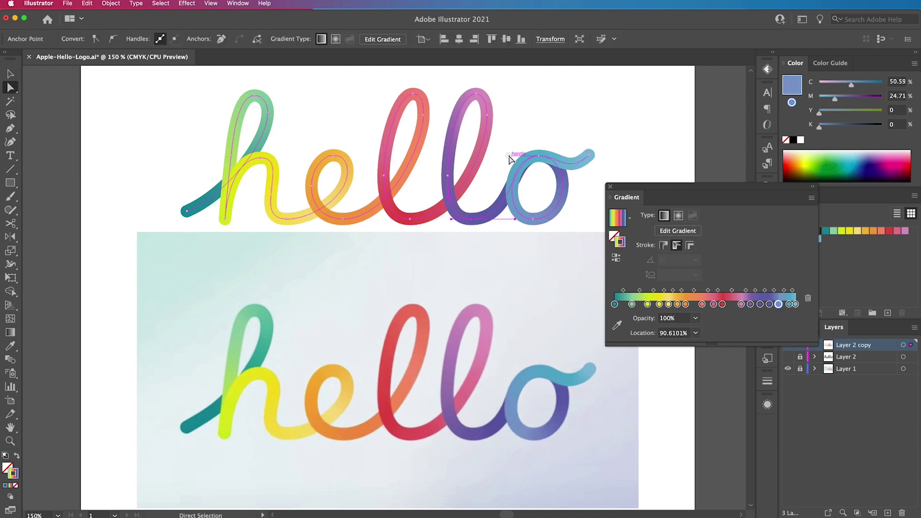
left_click_drag(509, 156, 505, 156)
- Deselect the hello path, save its rainbow gradient as a swatch and dock the Gradient panel
left_click(589, 180)
left_click_drag(687, 187, 766, 451)
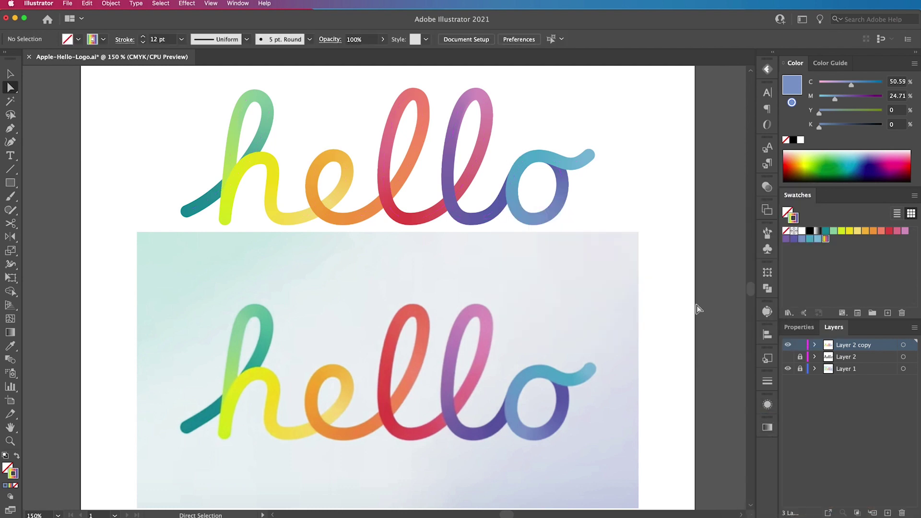
left_click_drag(502, 286, 514, 293)
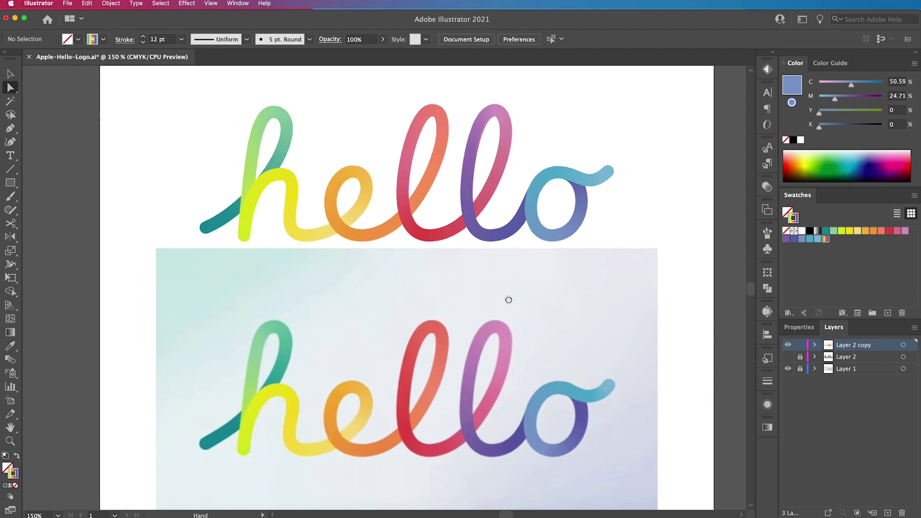